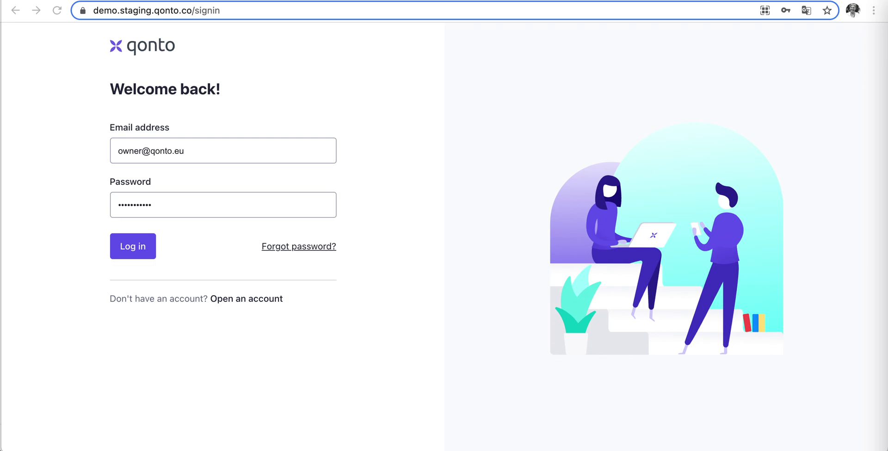
Log in to the demo business account with the filled-in email and password.
{"action": "left_click", "coordinate": [131, 247]}
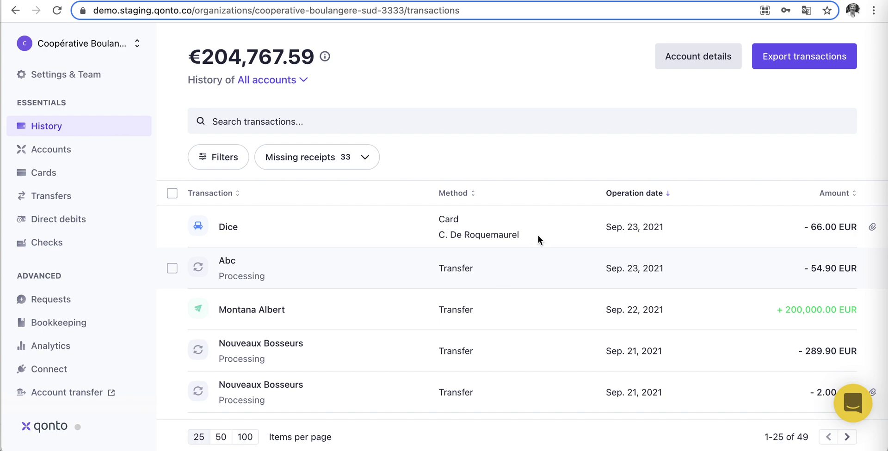
Open the Main account's details to see its IBAN and BIC/SWIFT code.
{"action": "left_click", "coordinate": [684, 60]}
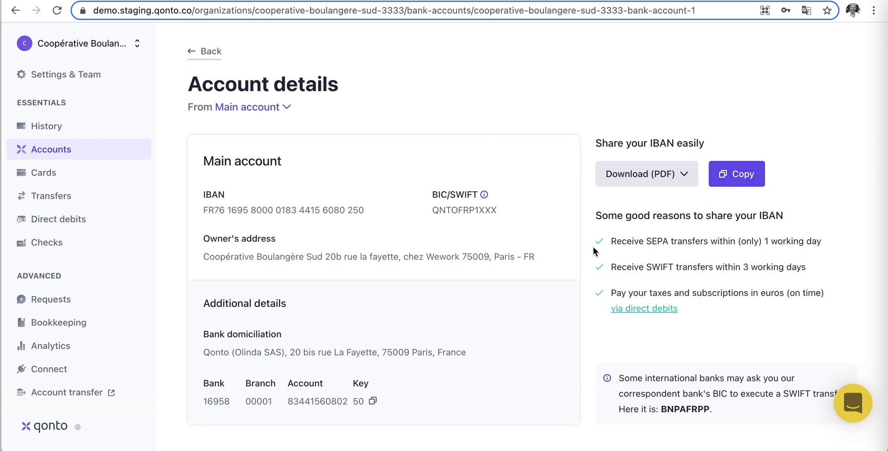
Return from the Main account details to the transaction history.
{"action": "left_click", "coordinate": [204, 52]}
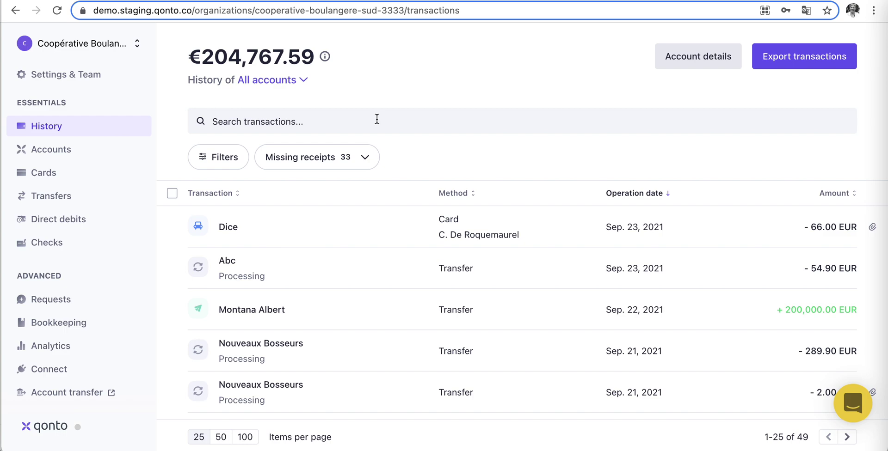
{"action": "scroll", "coordinate": [396, 224], "scroll_direction": "down", "scroll_amount": 5}
{"action": "scroll", "coordinate": [390, 299], "scroll_direction": "down", "scroll_amount": 3}
{"action": "scroll", "coordinate": [390, 298], "scroll_direction": "up", "scroll_amount": 3}
{"action": "scroll", "coordinate": [388, 298], "scroll_direction": "up", "scroll_amount": 5}
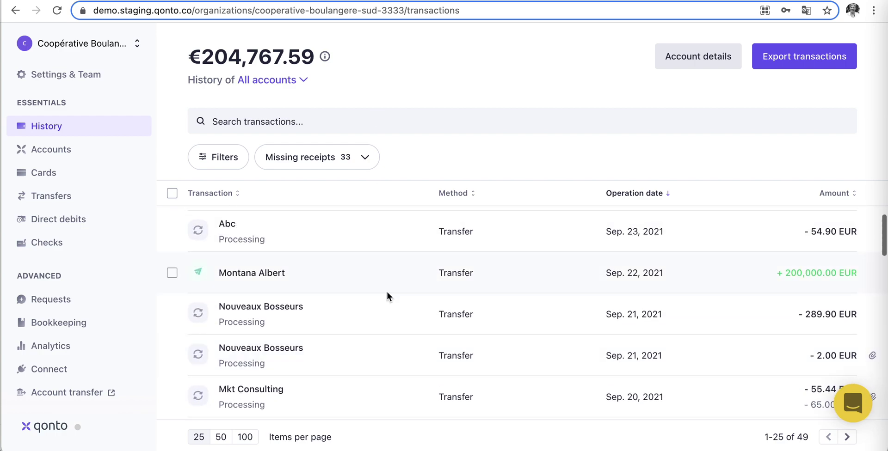
{"action": "left_click", "coordinate": [226, 160]}
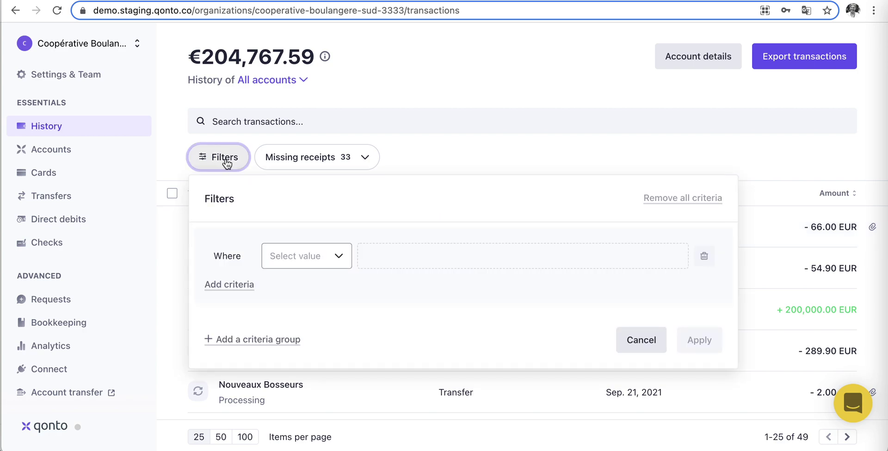
Review the filter criteria, close filters without applying any, then open Accounts.
{"action": "left_click", "coordinate": [305, 256]}
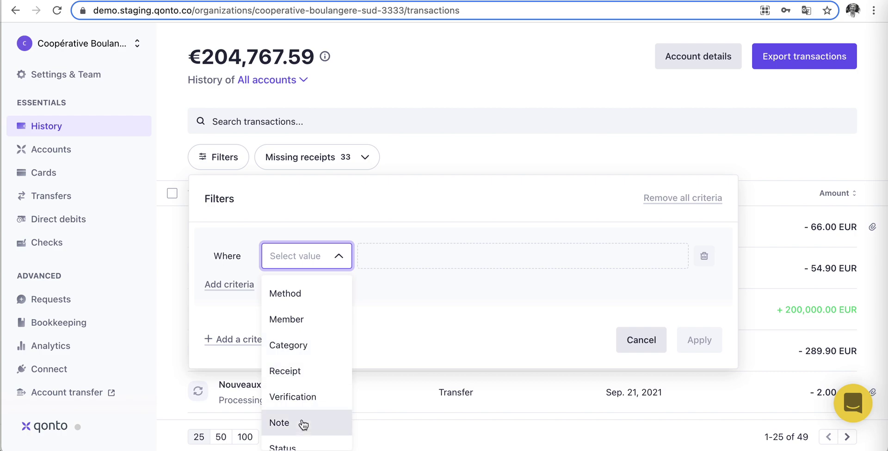
{"action": "left_click", "coordinate": [448, 160]}
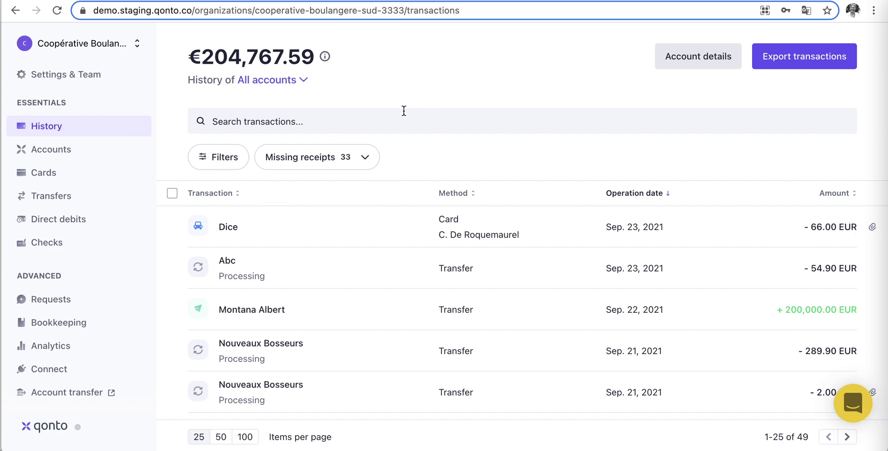
{"action": "left_click", "coordinate": [89, 155]}
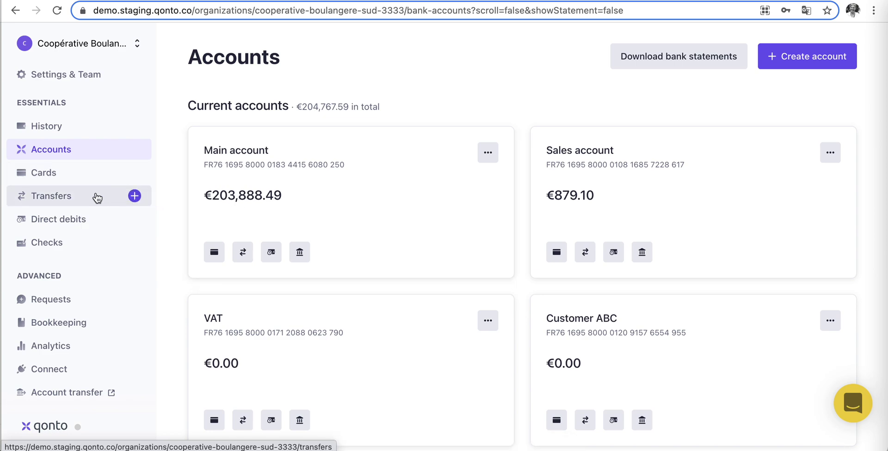
Go from the accounts overview to the Transfers list.
{"action": "left_click", "coordinate": [84, 202]}
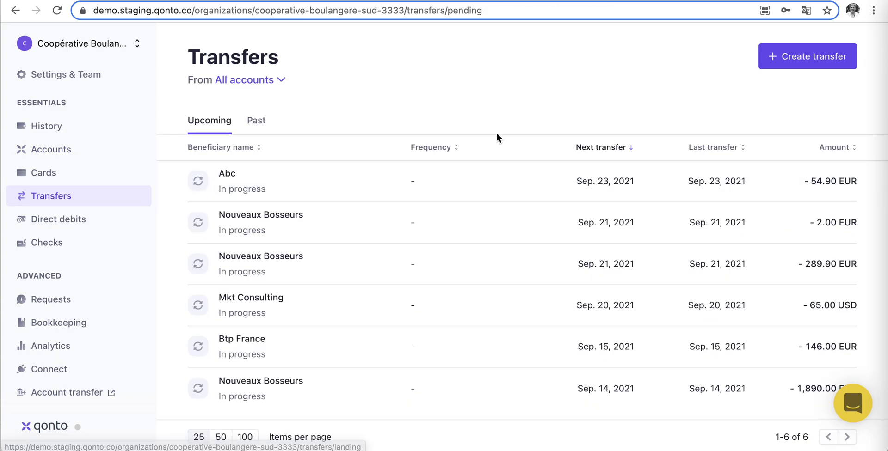
Start a new transfer from the Transfers page.
{"action": "left_click", "coordinate": [823, 62]}
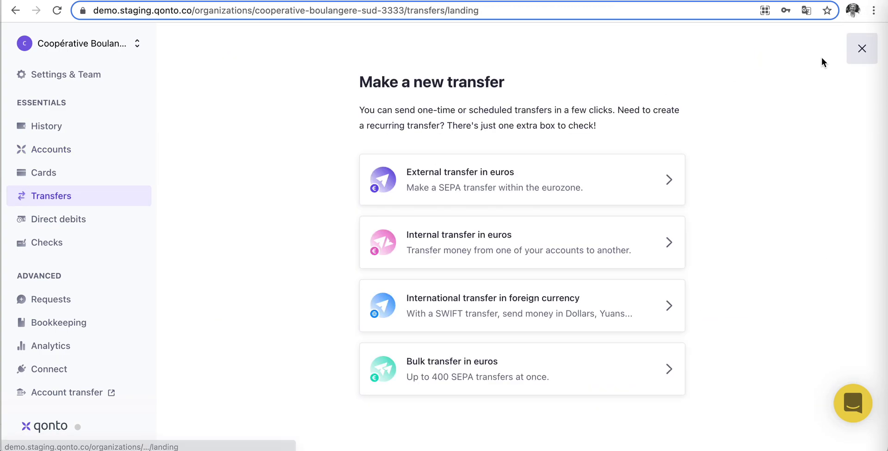
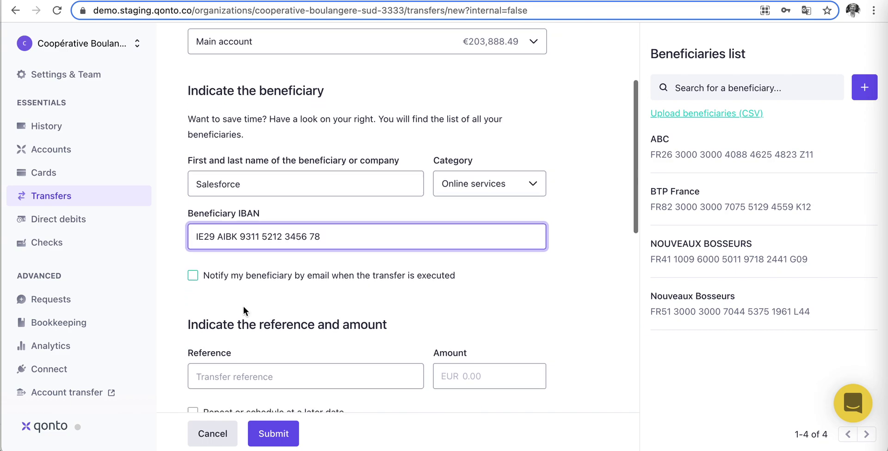
Turn on email notification and fill in Salesforce's billing email address.
{"action": "left_click", "coordinate": [242, 266]}
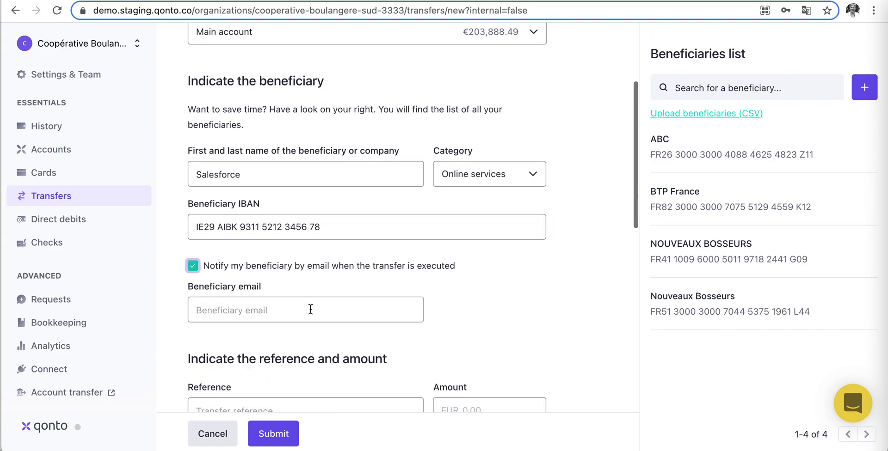
{"action": "scroll", "coordinate": [303, 297], "scroll_direction": "down", "scroll_amount": 1}
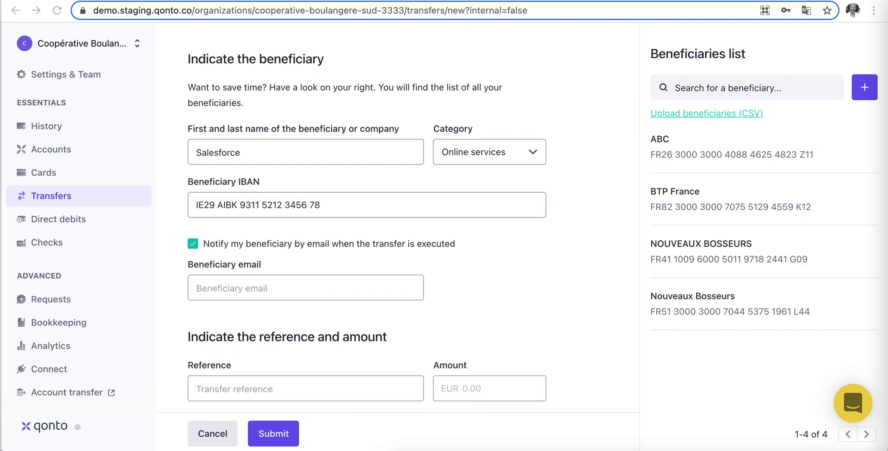
{"action": "left_click", "coordinate": [280, 286]}
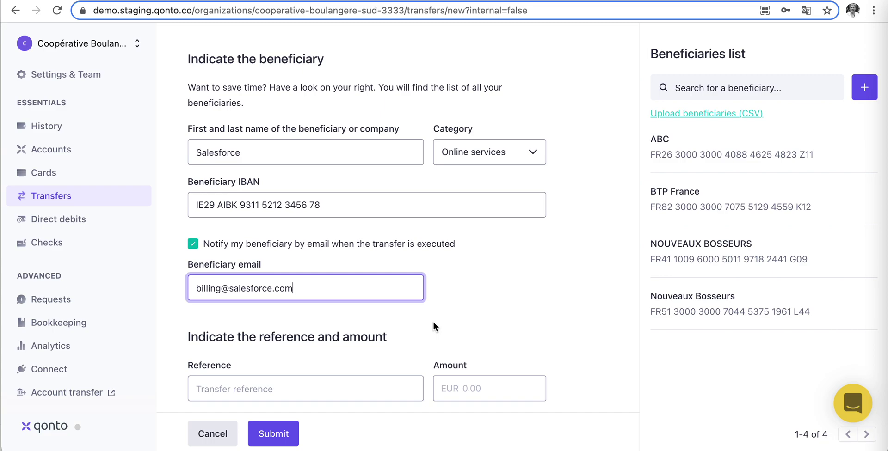
{"action": "scroll", "coordinate": [433, 326], "scroll_direction": "down", "scroll_amount": 3}
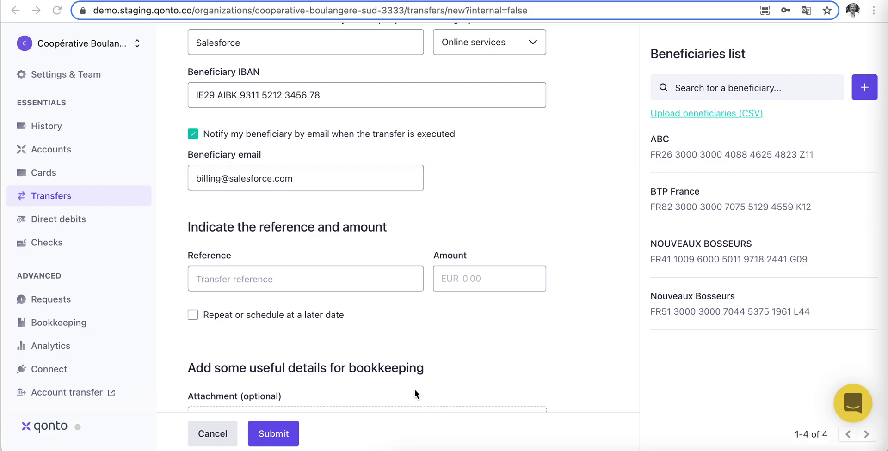
{"action": "left_click", "coordinate": [254, 273]}
Enter transfer reference DH23218 and an amount of EUR 14999,00.
{"action": "left_click", "coordinate": [237, 283]}
{"action": "type", "text": "DH23218"}
{"action": "left_click", "coordinate": [487, 280]}
{"action": "type", "text": "14999"}
{"action": "left_click", "coordinate": [512, 312]}
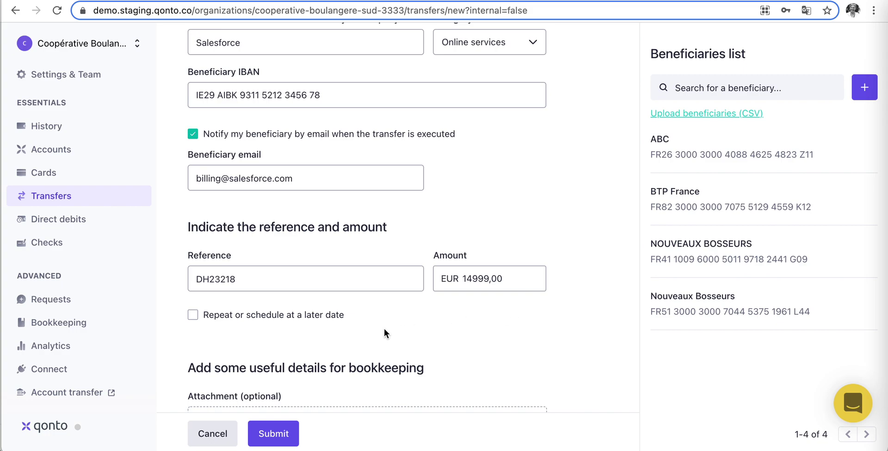
{"action": "scroll", "coordinate": [384, 328], "scroll_direction": "down", "scroll_amount": 3}
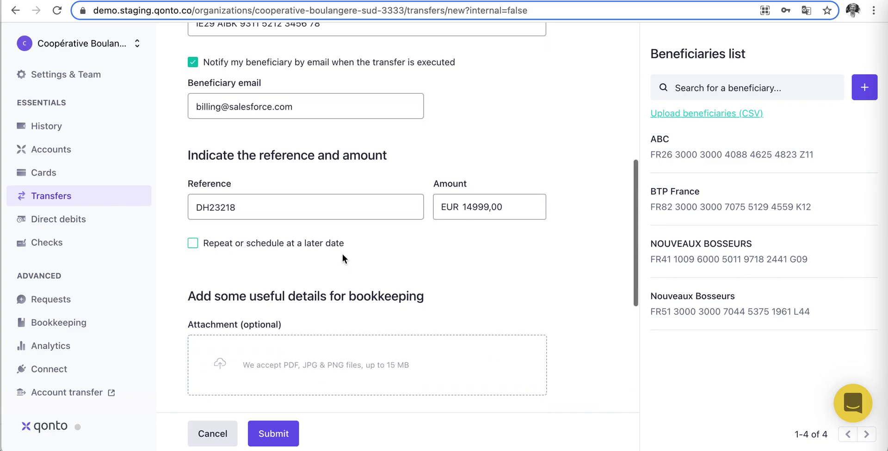
Schedule the transfer to repeat monthly with an end date of 31/12/2021.
{"action": "left_click", "coordinate": [284, 245]}
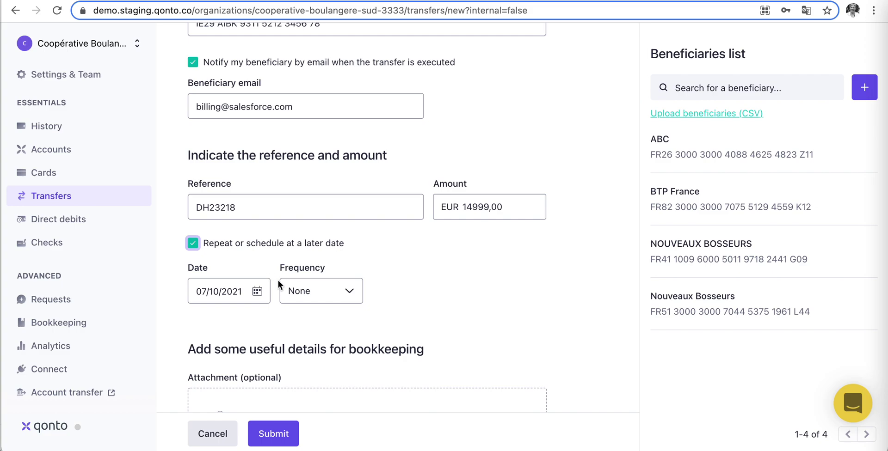
{"action": "left_click", "coordinate": [321, 291]}
{"action": "left_click", "coordinate": [319, 386]}
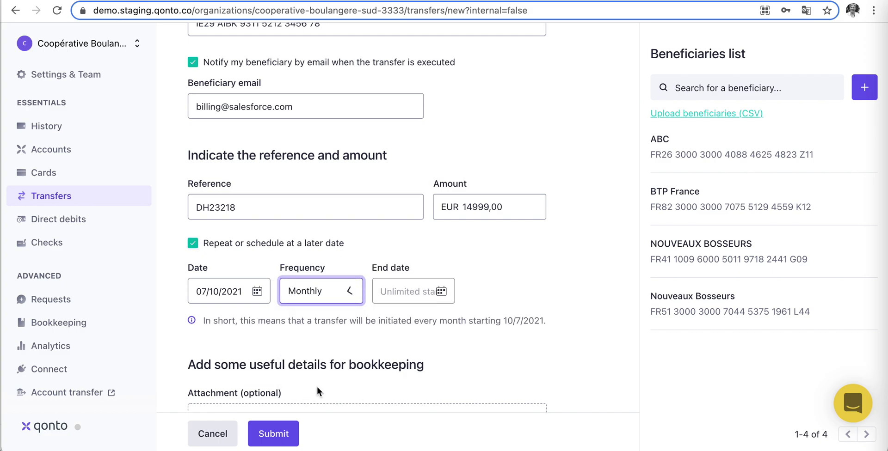
{"action": "left_click", "coordinate": [401, 292]}
{"action": "left_click", "coordinate": [525, 320]}
{"action": "left_click", "coordinate": [525, 320]}
{"action": "left_click", "coordinate": [476, 419]}
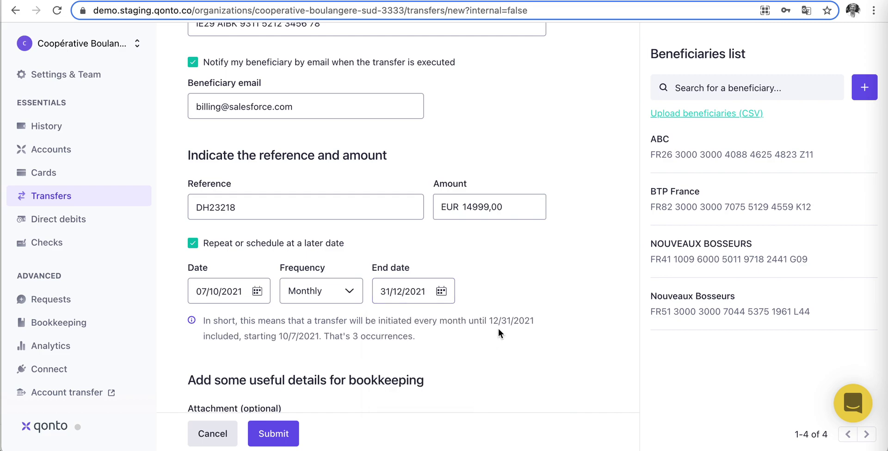
Attach Salesforce Invoice.png and apply 20 % VAT.
{"action": "scroll", "coordinate": [499, 332], "scroll_direction": "down", "scroll_amount": 3}
{"action": "scroll", "coordinate": [499, 332], "scroll_direction": "down", "scroll_amount": 2}
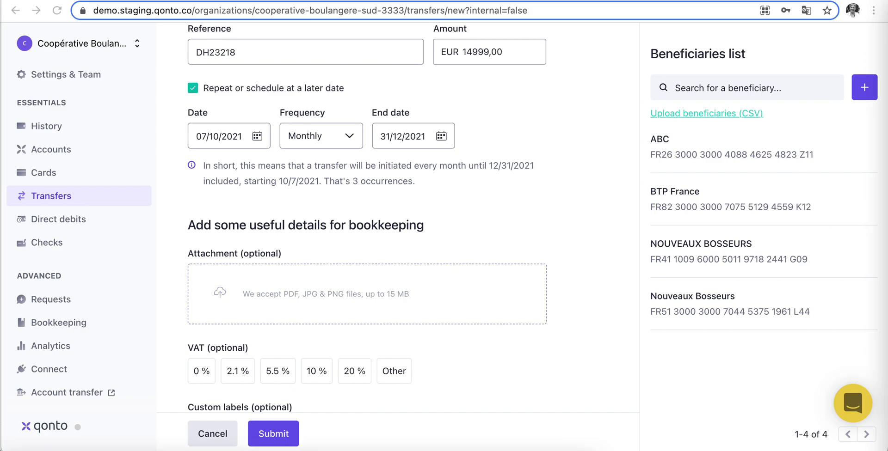
{"action": "left_click_drag", "start_coordinate": [282, 448], "coordinate": [299, 292]}
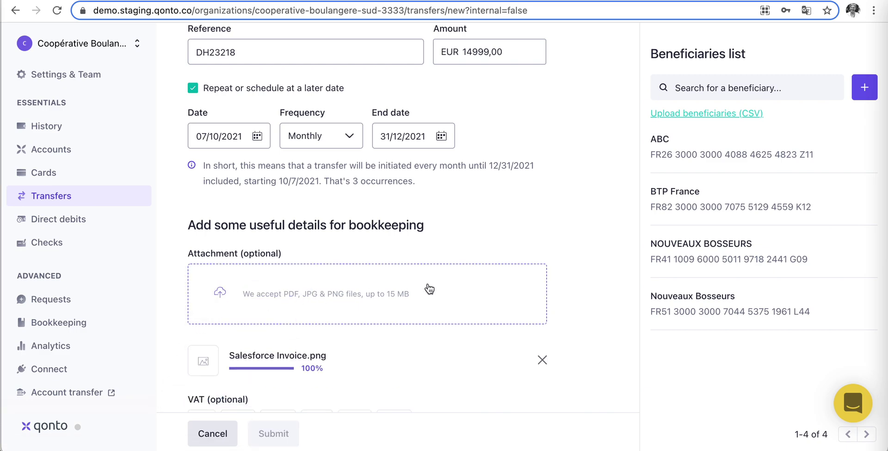
{"action": "scroll", "coordinate": [545, 327], "scroll_direction": "down", "scroll_amount": 3}
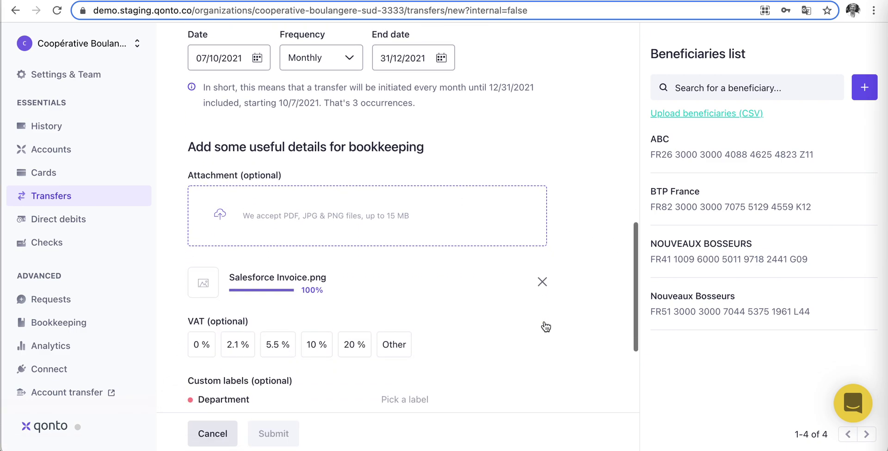
{"action": "left_click", "coordinate": [348, 291]}
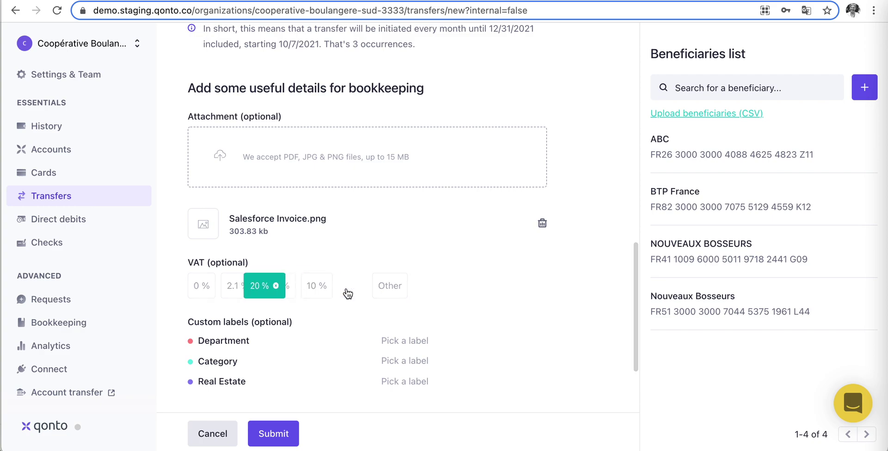
Label the transfer with Department Sales and Category Software, then submit it.
{"action": "scroll", "coordinate": [408, 355], "scroll_direction": "down", "scroll_amount": 2}
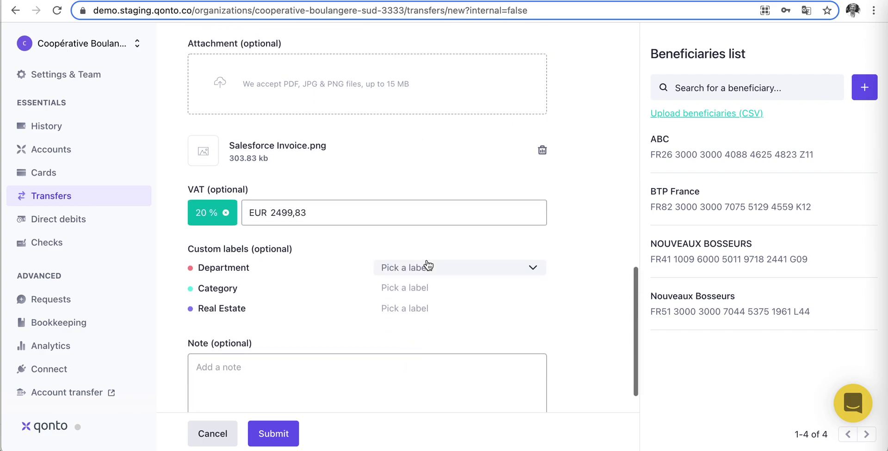
{"action": "left_click", "coordinate": [437, 272]}
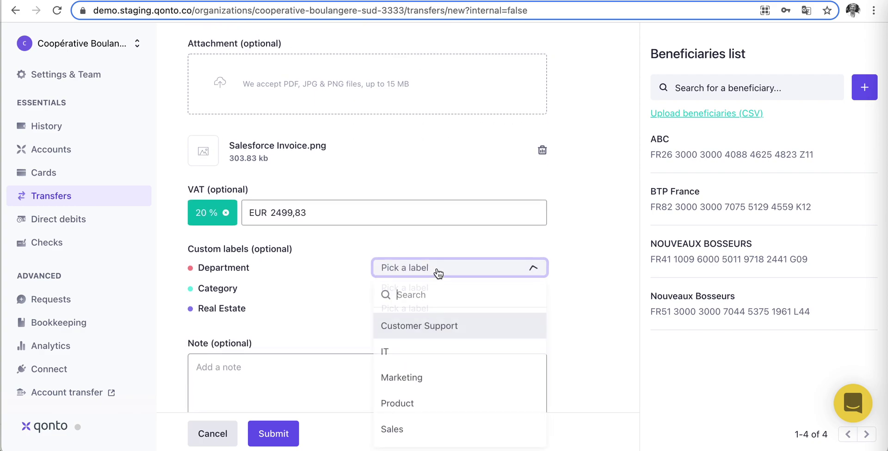
{"action": "left_click", "coordinate": [421, 428]}
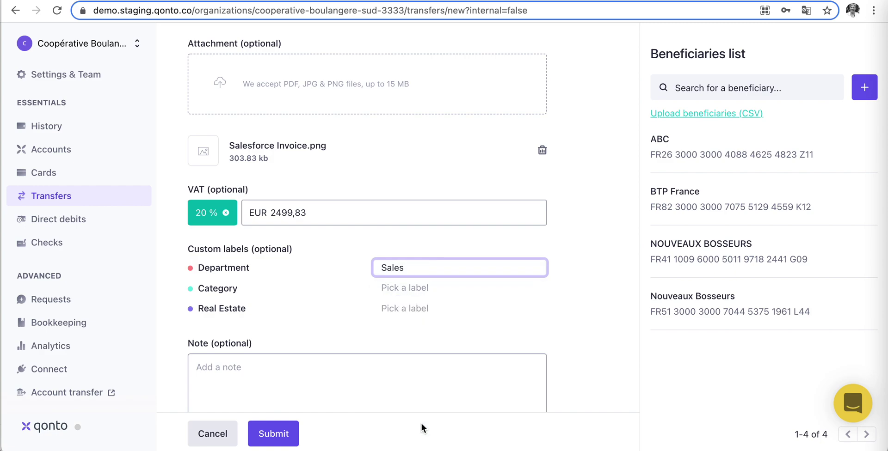
{"action": "left_click", "coordinate": [419, 289]}
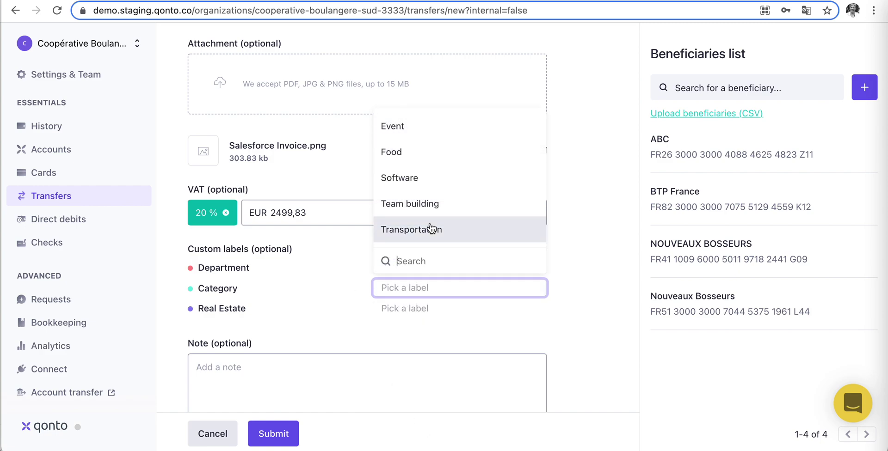
{"action": "left_click", "coordinate": [429, 182]}
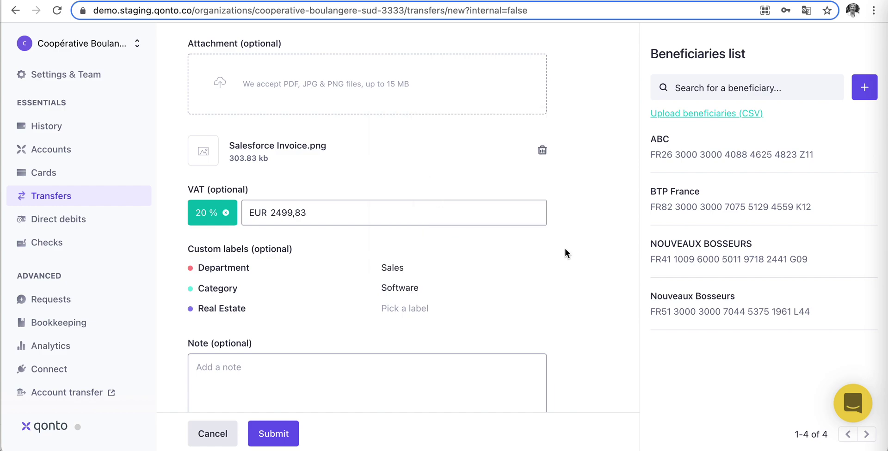
{"action": "scroll", "coordinate": [573, 259], "scroll_direction": "down", "scroll_amount": 2}
{"action": "left_click", "coordinate": [273, 434]}
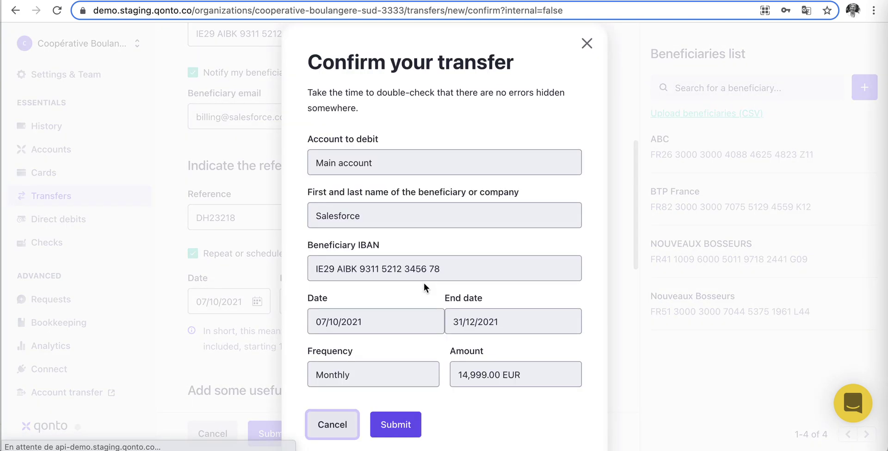
Accept the transfer details, enter the authenticator verification code and confirm the Salesforce transfer.
{"action": "left_click", "coordinate": [389, 417]}
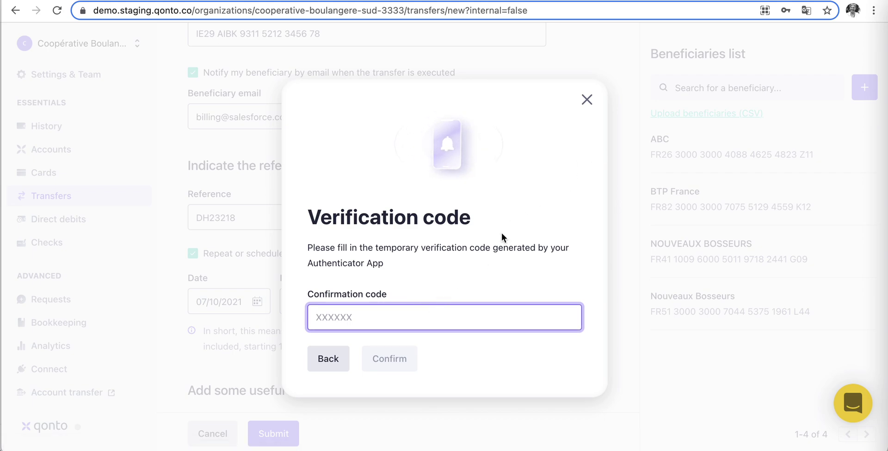
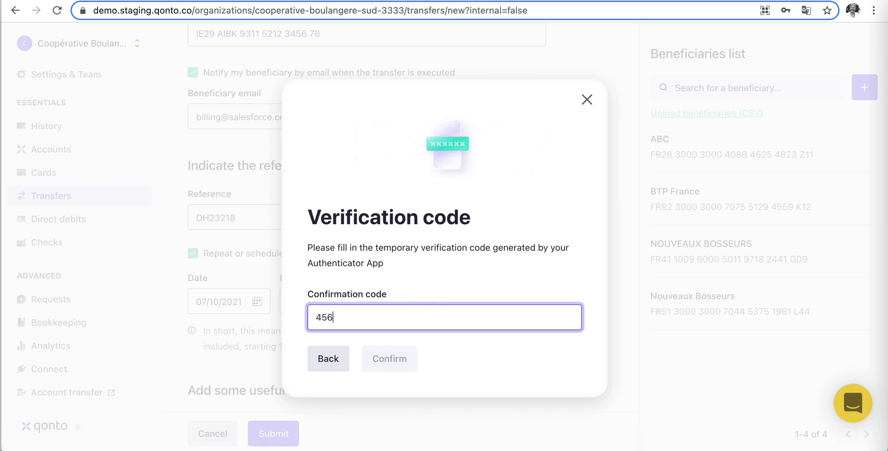
{"action": "left_click", "coordinate": [399, 358]}
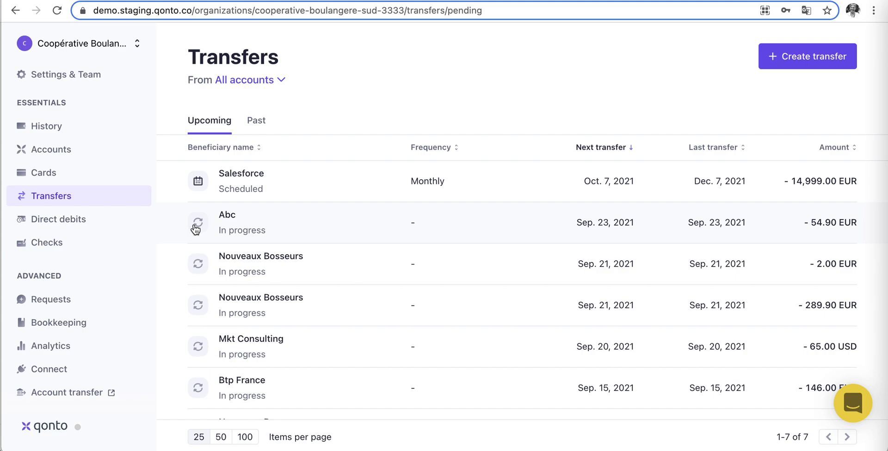
Set up a new direct debit from a received B2B SEPA mandate, uploading Mandate.png.
{"action": "left_click", "coordinate": [55, 227]}
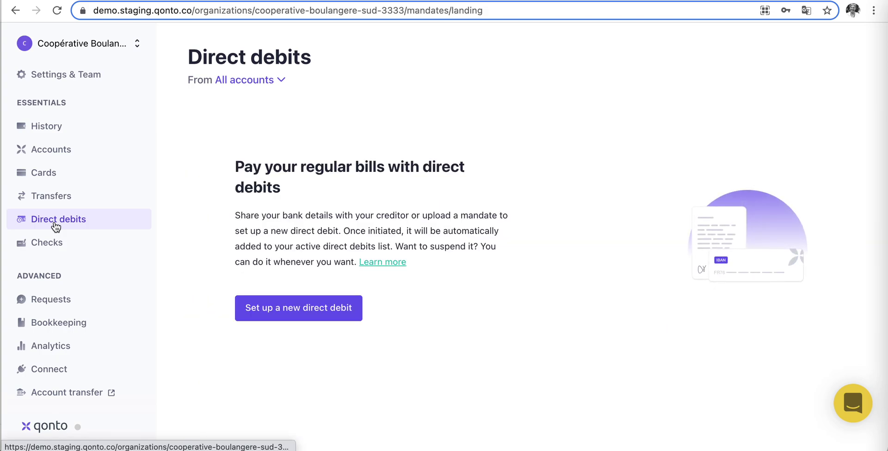
{"action": "left_click", "coordinate": [296, 308]}
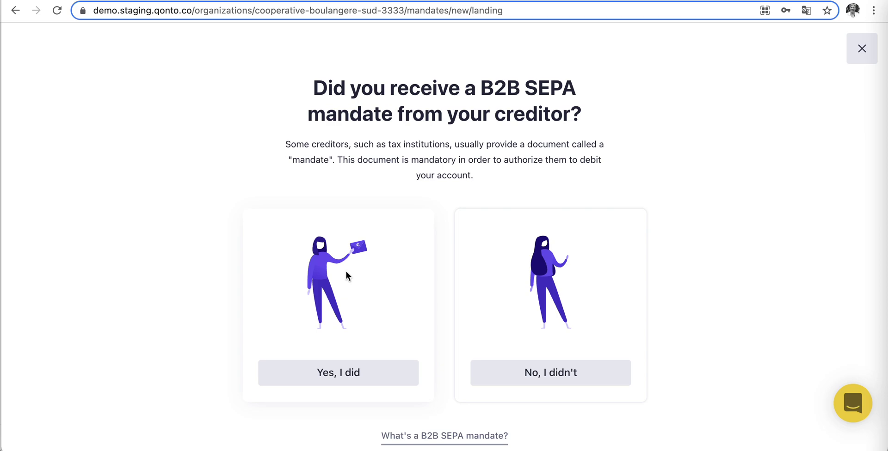
{"action": "left_click", "coordinate": [341, 373]}
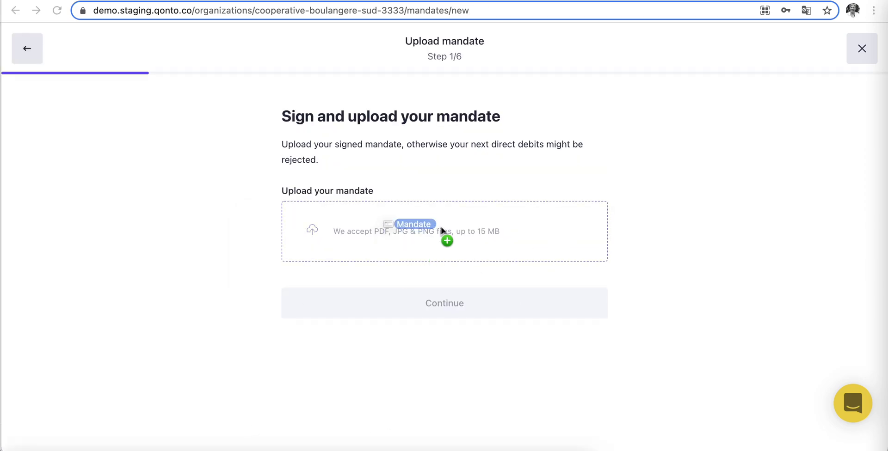
{"action": "left_click_drag", "start_coordinate": [439, 228], "coordinate": [442, 227]}
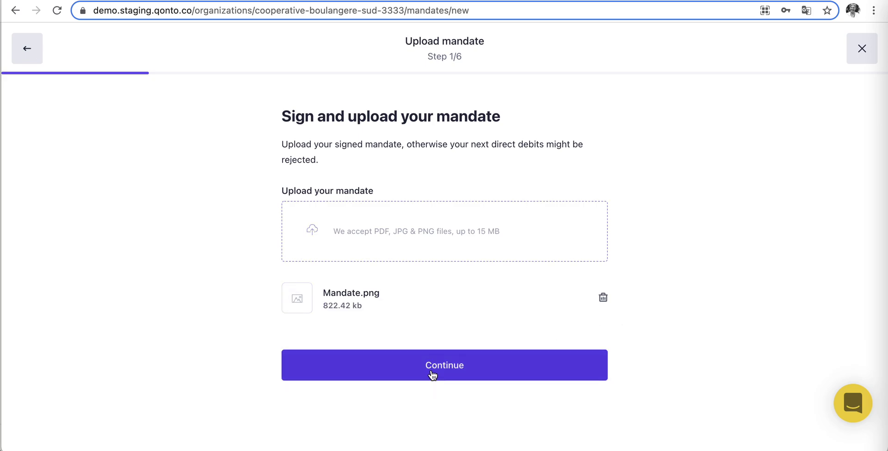
{"action": "left_click", "coordinate": [430, 365]}
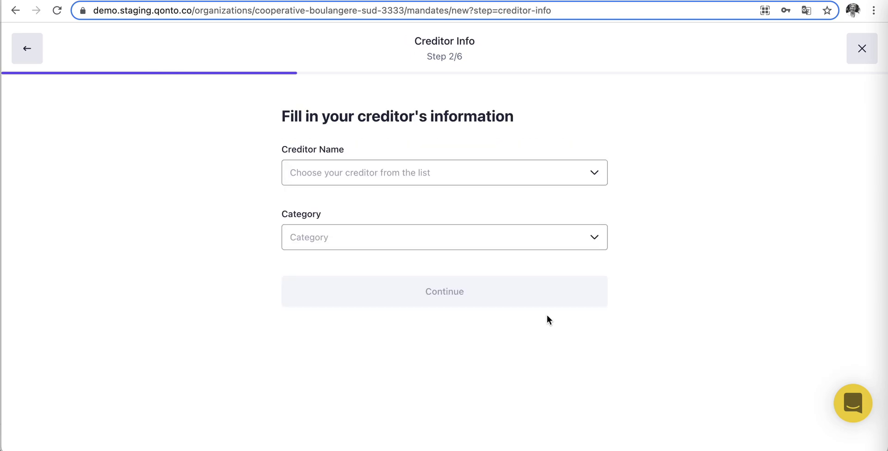
Enter Total Direct Energie as a custom creditor under Other.
{"action": "left_click", "coordinate": [390, 171]}
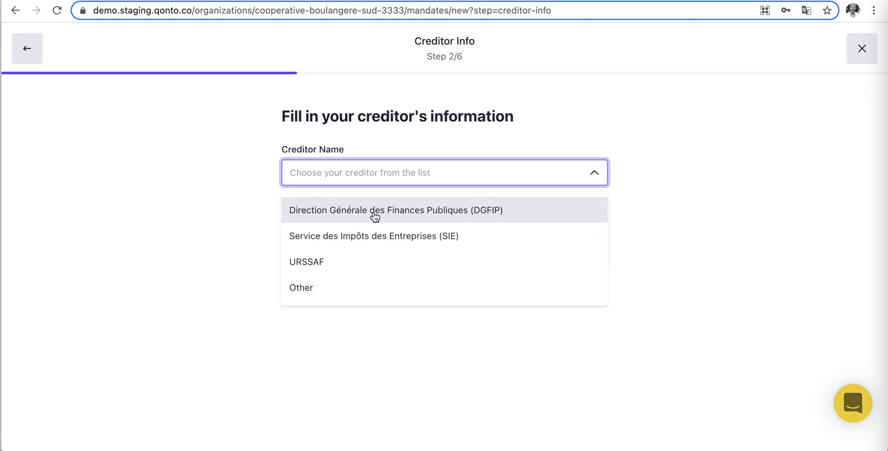
{"action": "left_click", "coordinate": [345, 298]}
{"action": "left_click", "coordinate": [343, 260]}
{"action": "type", "text": "Total Direct Energie"}
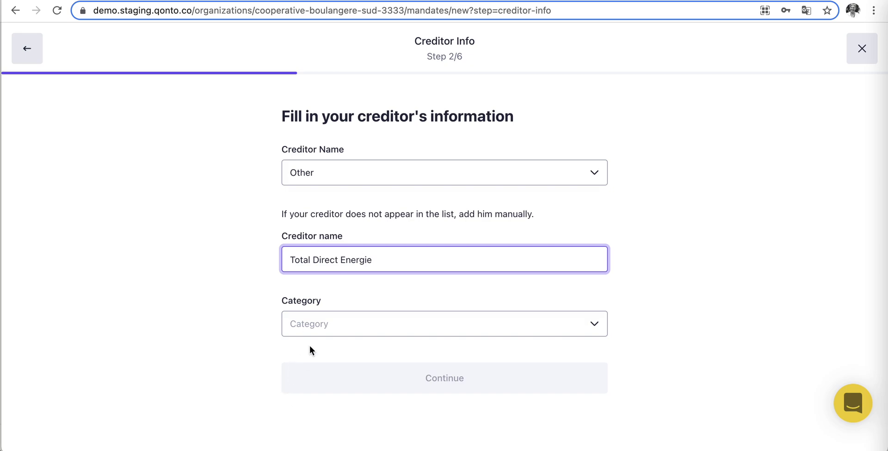
Set the creditor category to Utilities and continue to mandate details.
{"action": "left_click", "coordinate": [329, 328]}
{"action": "scroll", "coordinate": [402, 266], "scroll_direction": "down", "scroll_amount": 3}
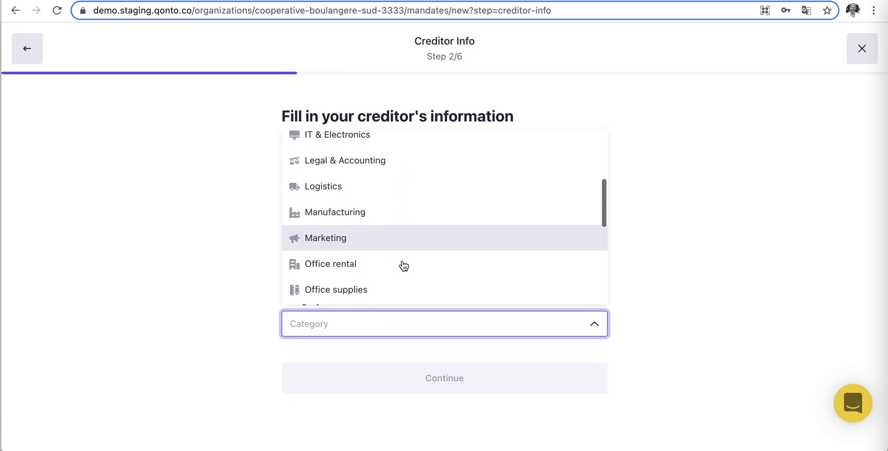
{"action": "scroll", "coordinate": [404, 266], "scroll_direction": "down", "scroll_amount": 6}
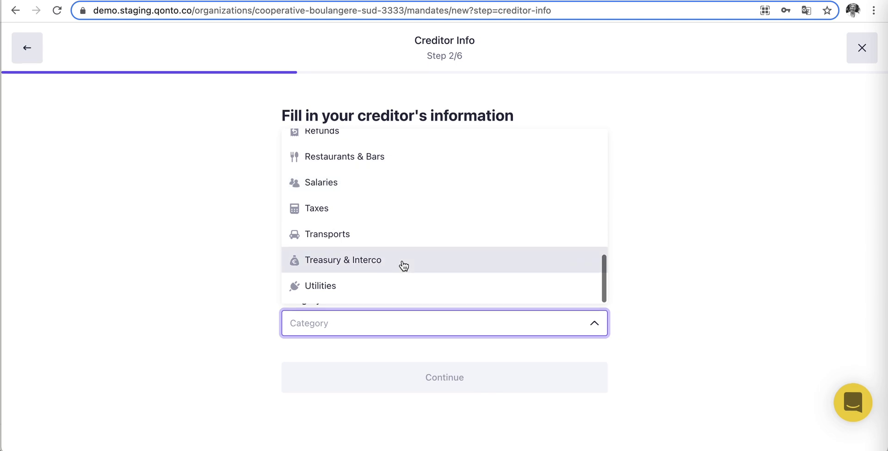
{"action": "left_click", "coordinate": [393, 290]}
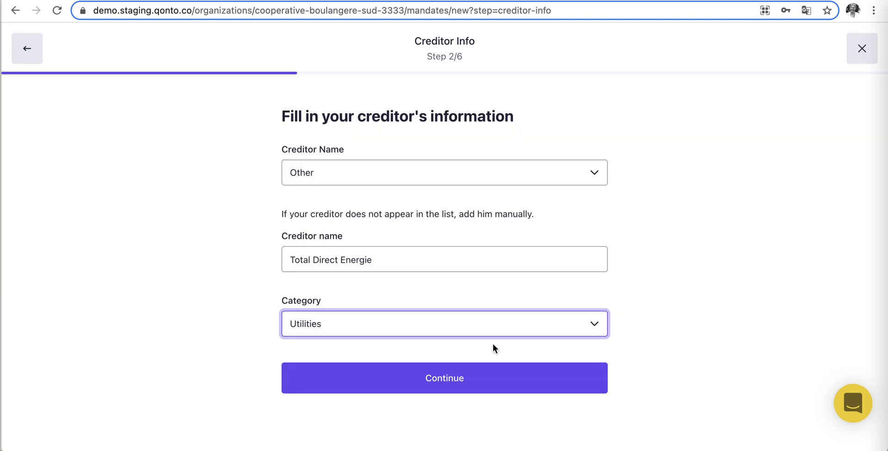
{"action": "left_click", "coordinate": [434, 381]}
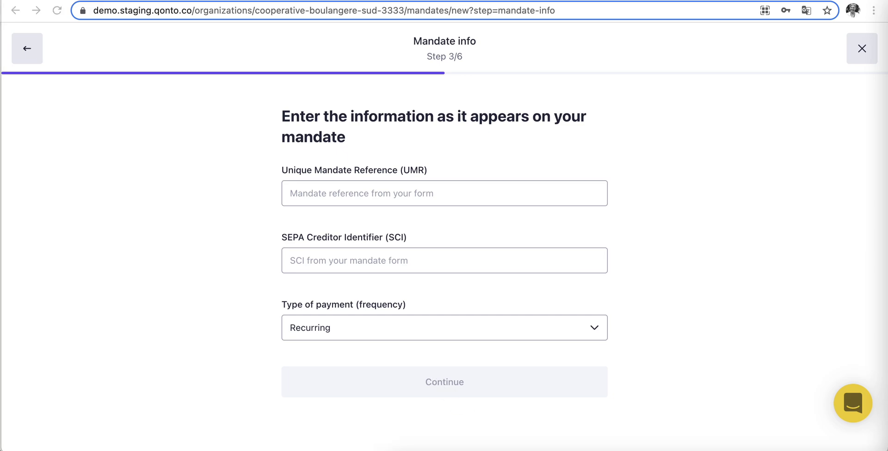
Paste the unique mandate reference and SEPA creditor identifier into the mandate form.
{"action": "left_click", "coordinate": [395, 197]}
{"action": "key", "text": "ctrl+v"}
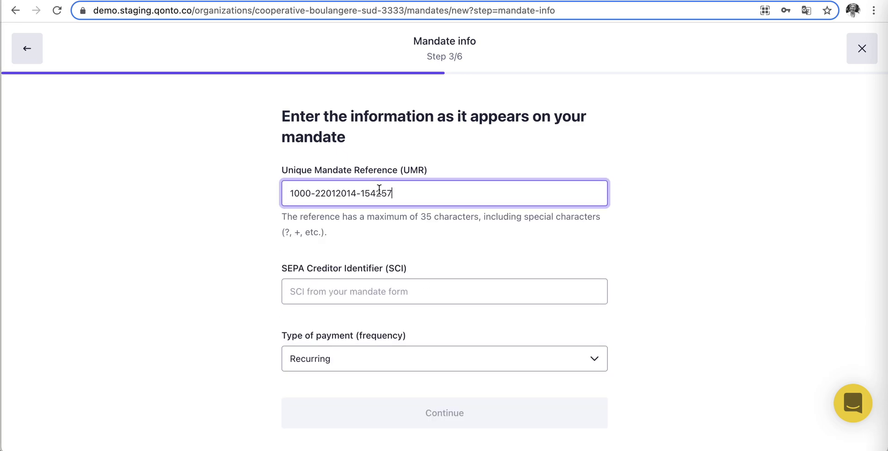
{"action": "key", "text": "super+Tab"}
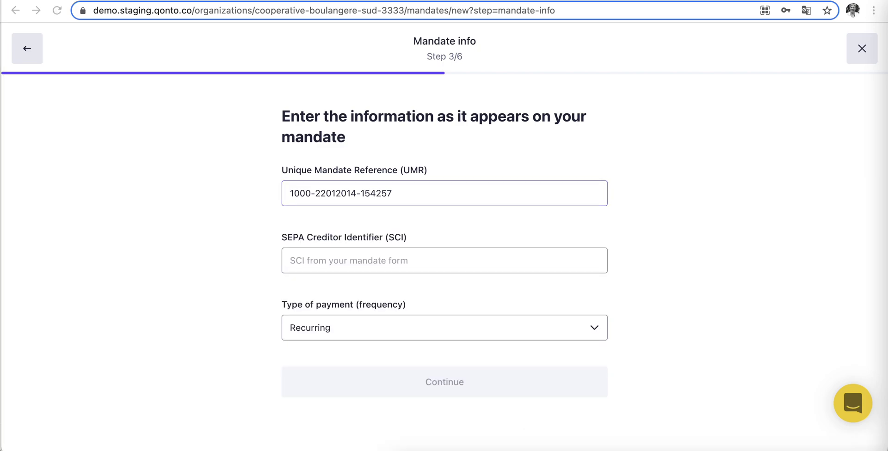
{"action": "key", "text": "super+Tab"}
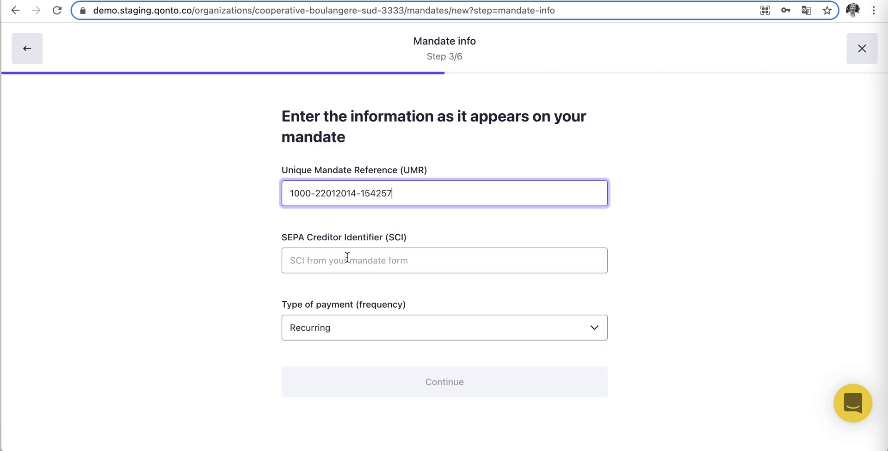
{"action": "left_click", "coordinate": [345, 257]}
{"action": "left_click", "coordinate": [443, 342]}
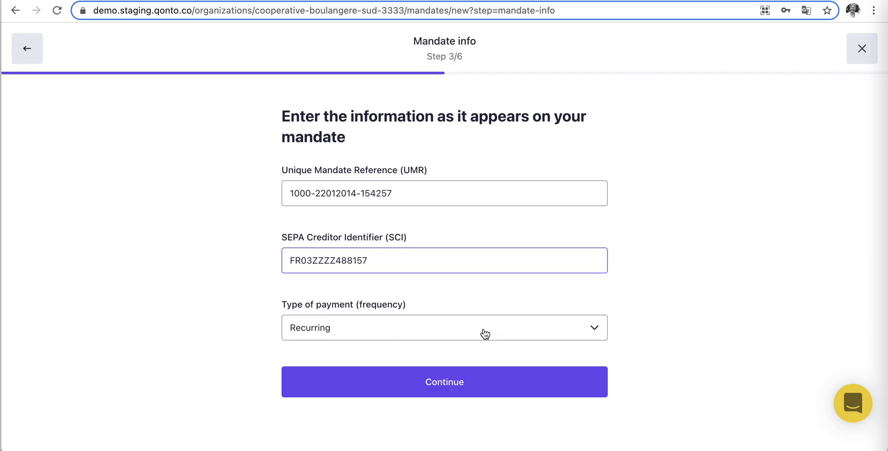
Debit the mandate from the Main account and submit it.
{"action": "left_click", "coordinate": [449, 384]}
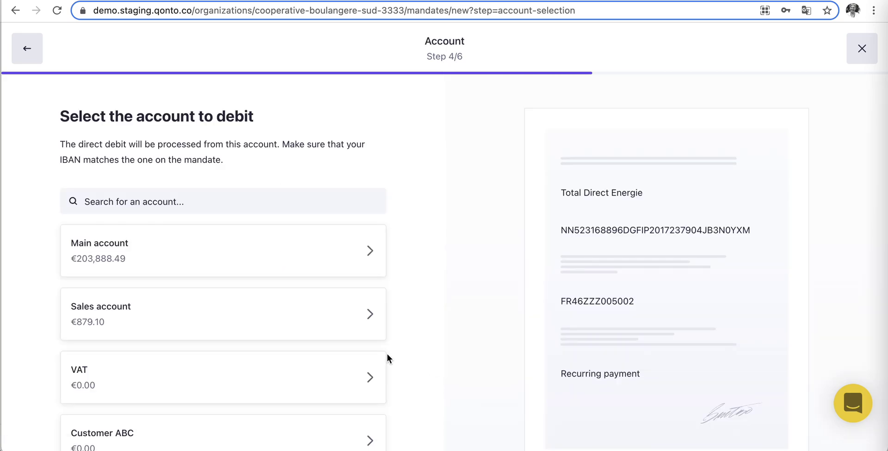
{"action": "left_click", "coordinate": [222, 264]}
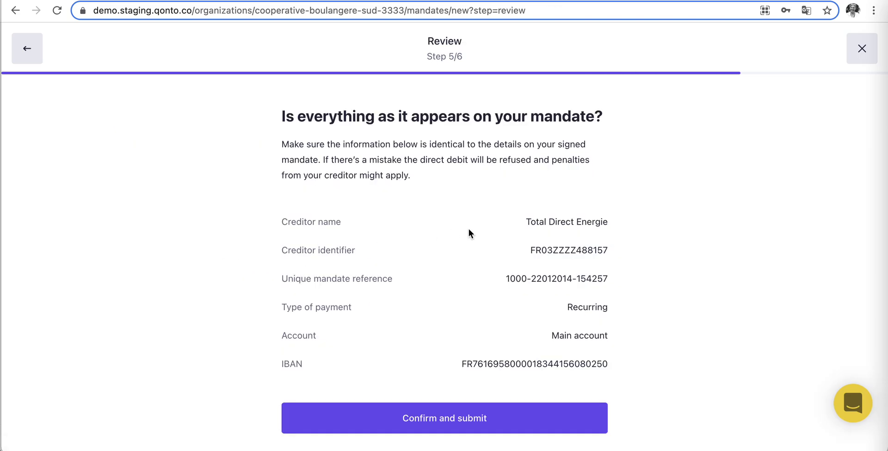
{"action": "scroll", "coordinate": [468, 230], "scroll_direction": "down", "scroll_amount": 1}
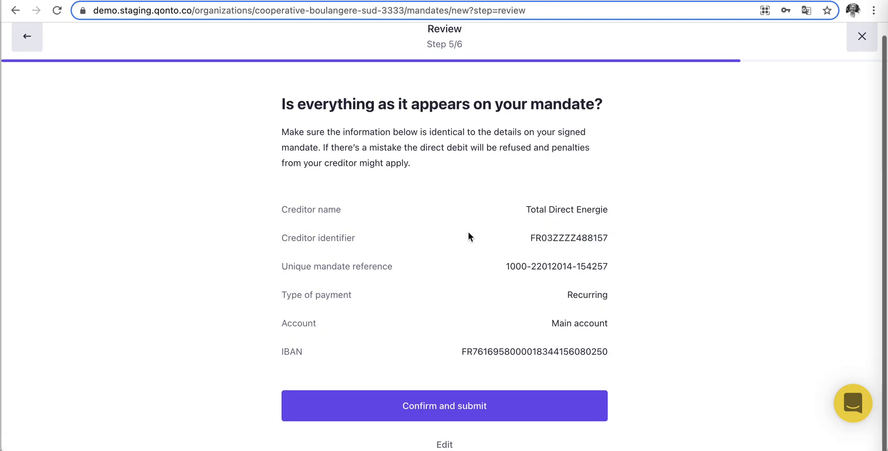
{"action": "left_click", "coordinate": [482, 407]}
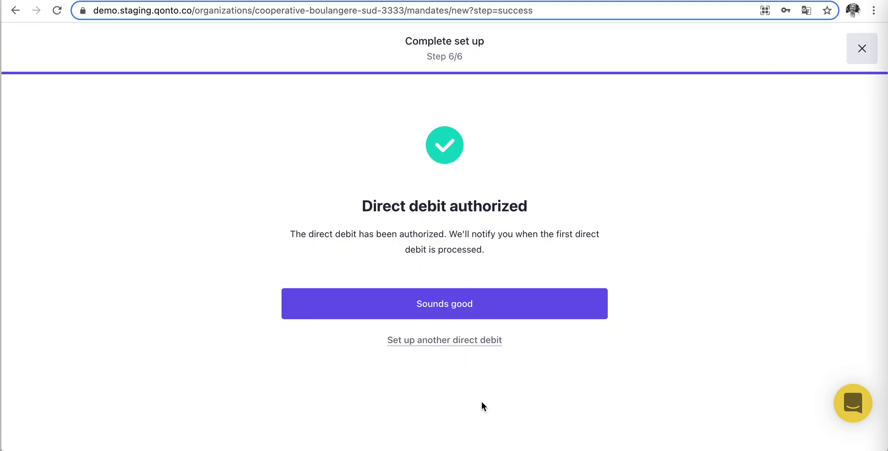
{"action": "left_click", "coordinate": [438, 306]}
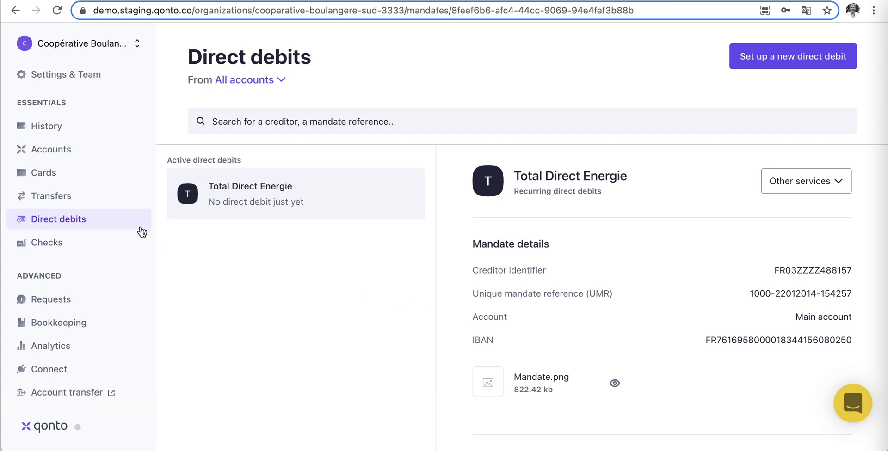
Go to the Checks overview and start a new check deposit.
{"action": "left_click", "coordinate": [73, 241]}
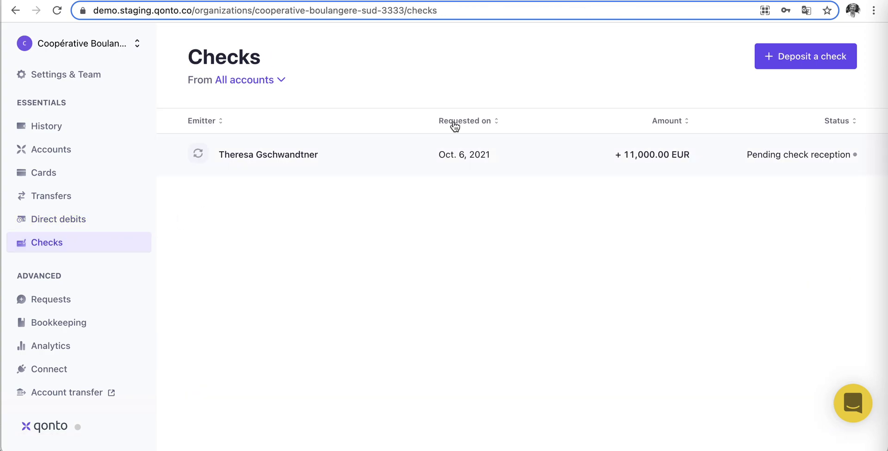
{"action": "left_click", "coordinate": [793, 58]}
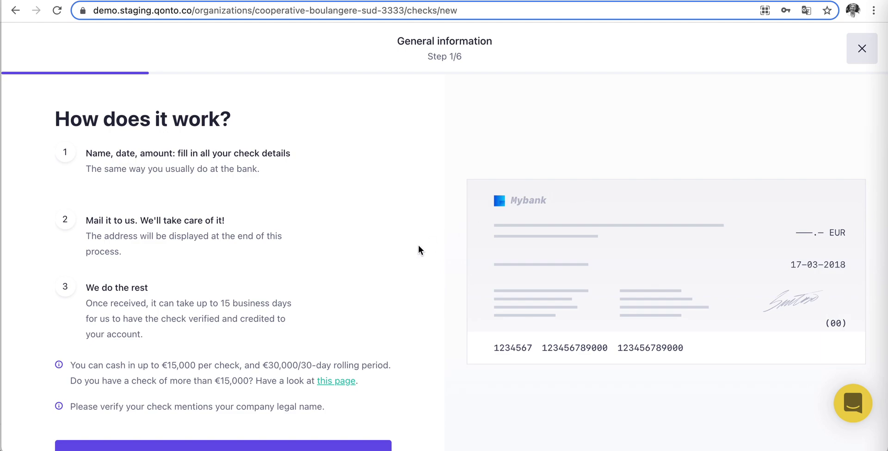
Begin the deposit, enter the emitter's name and issue date 06/10/2021, and continue.
{"action": "scroll", "coordinate": [418, 246], "scroll_direction": "down", "scroll_amount": 1}
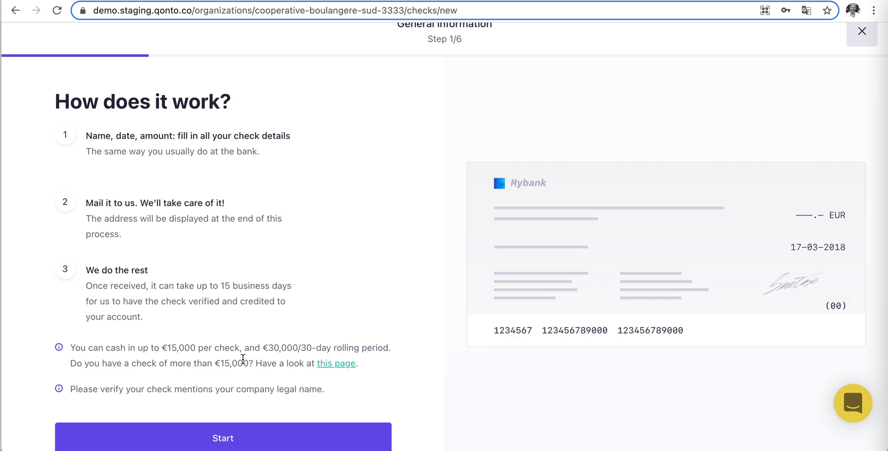
{"action": "left_click", "coordinate": [225, 440]}
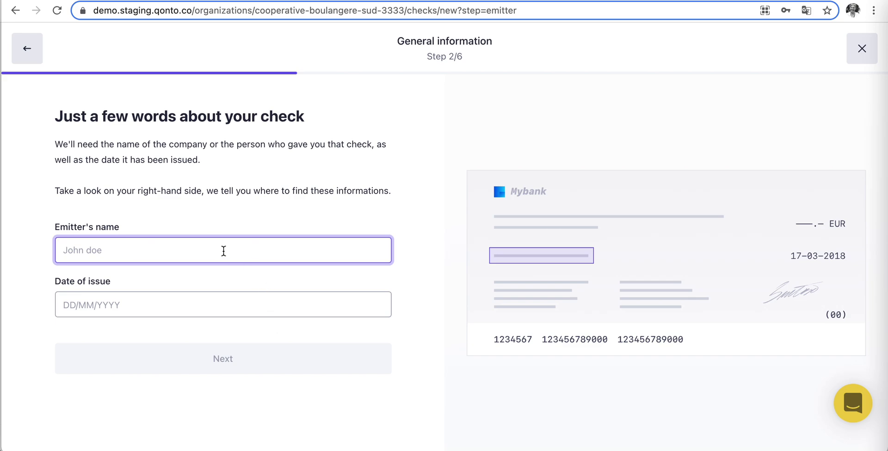
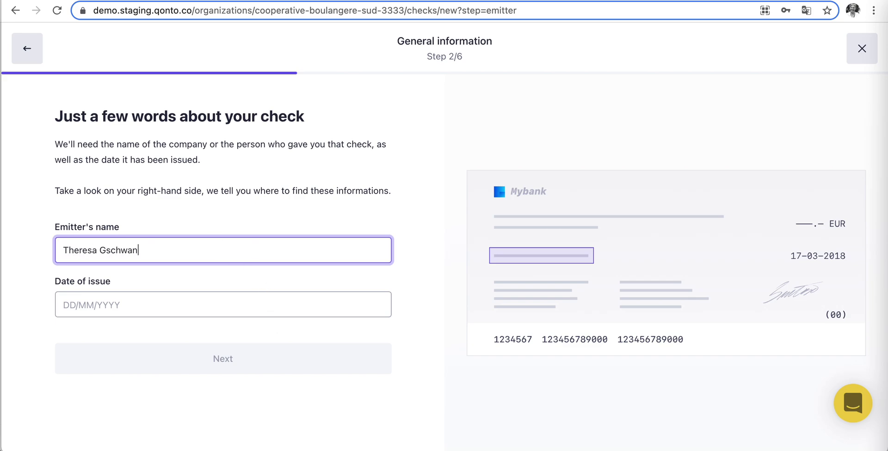
{"action": "left_click", "coordinate": [64, 304]}
{"action": "type", "text": "0610"}
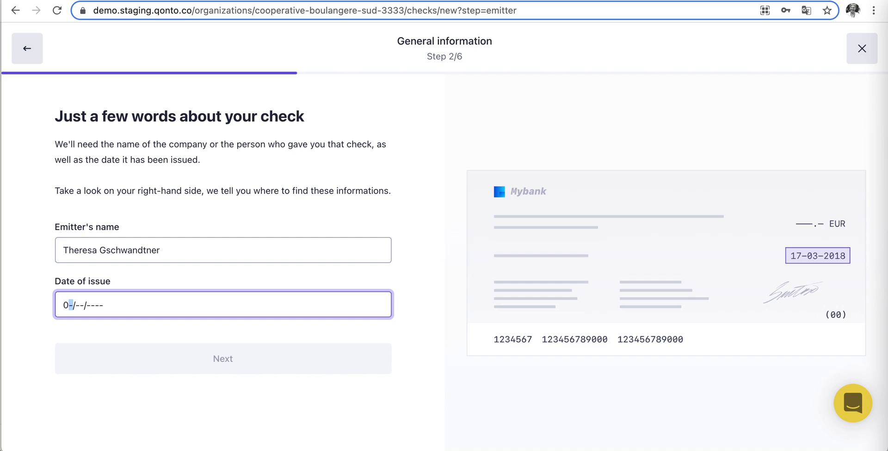
{"action": "type", "text": "021"}
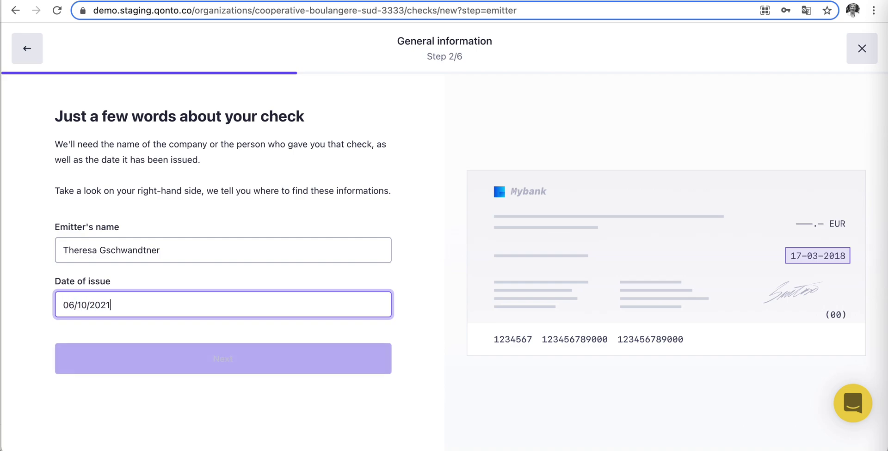
{"action": "left_click", "coordinate": [213, 359]}
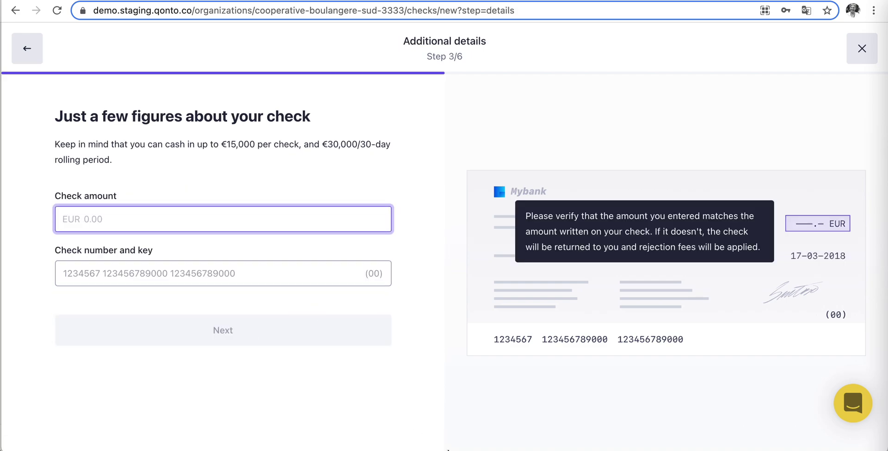
Enter check amount 11000, paste the check number with key 14, and continue.
{"action": "key", "text": "super+Tab"}
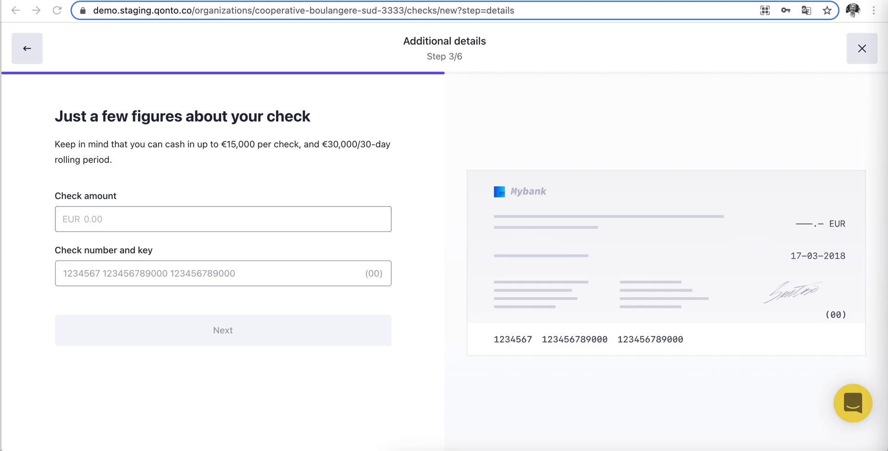
{"action": "left_click", "coordinate": [165, 226]}
{"action": "type", "text": "11000"}
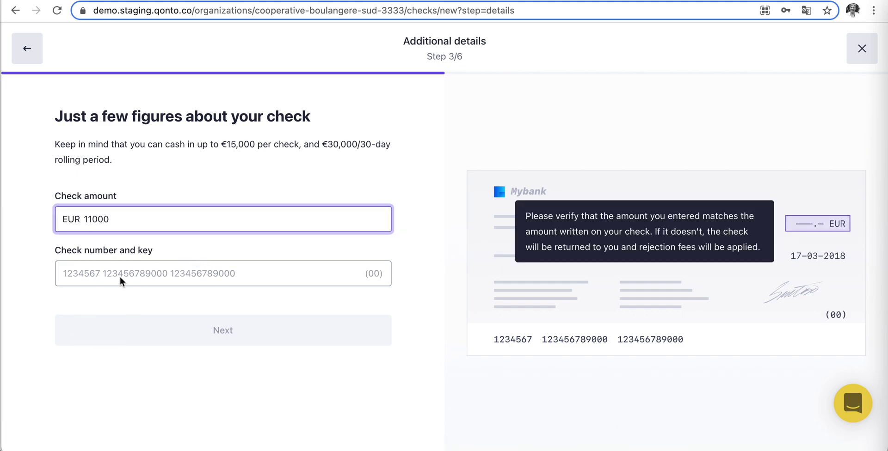
{"action": "left_click", "coordinate": [133, 267]}
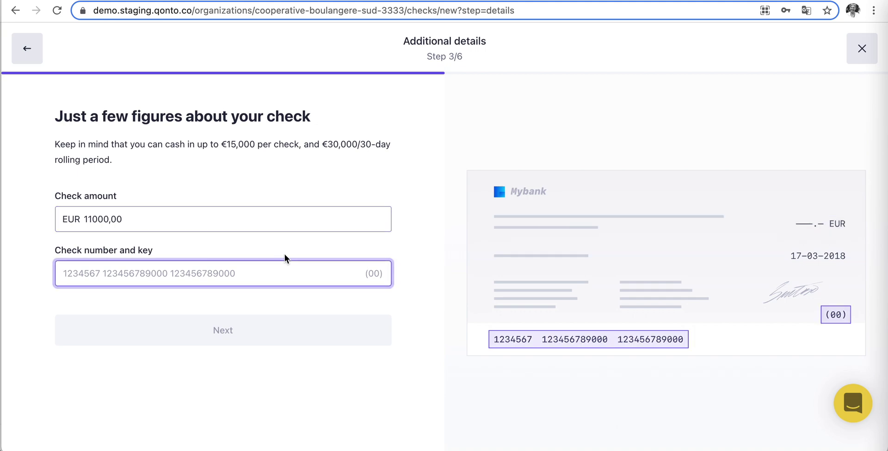
{"action": "key", "text": "super+v"}
{"action": "type", "text": "14"}
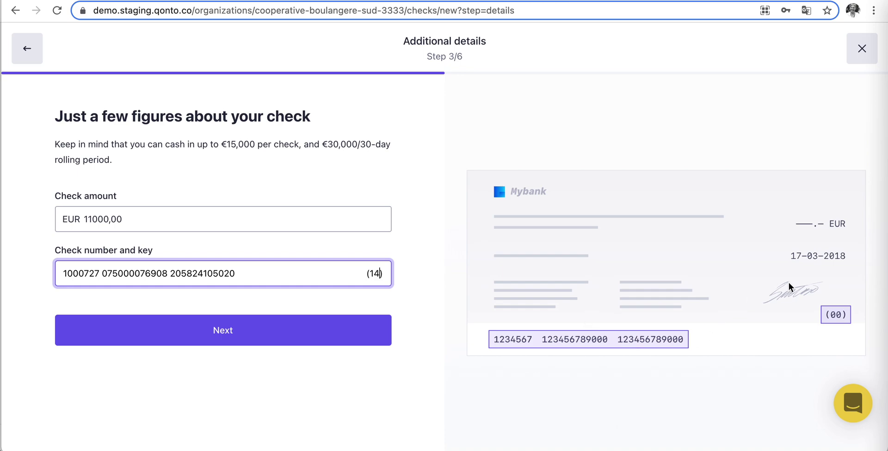
{"action": "left_click", "coordinate": [216, 342]}
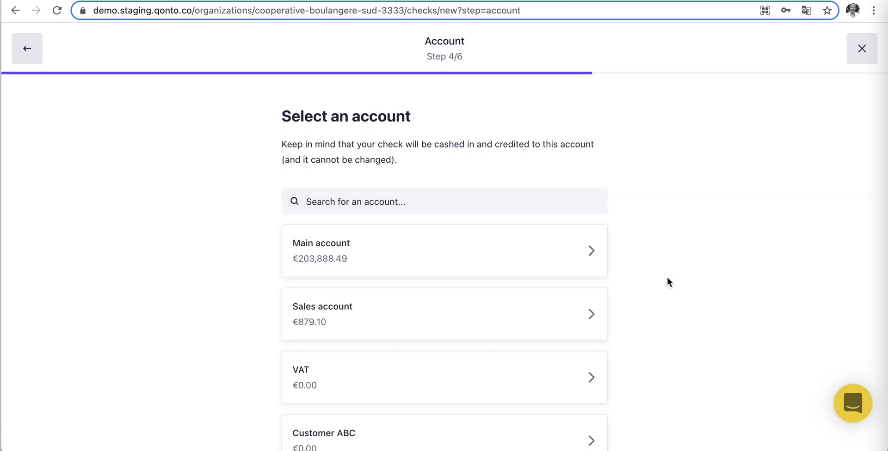
Assign the 11,000.00 EUR check to the Sales account, then cancel the deposit.
{"action": "scroll", "coordinate": [548, 300], "scroll_direction": "down", "scroll_amount": 2}
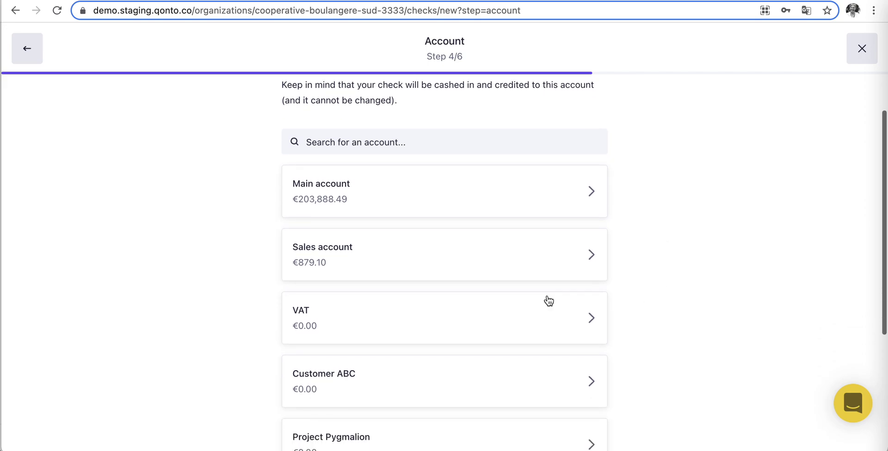
{"action": "left_click", "coordinate": [434, 267]}
{"action": "scroll", "coordinate": [504, 259], "scroll_direction": "down", "scroll_amount": 1}
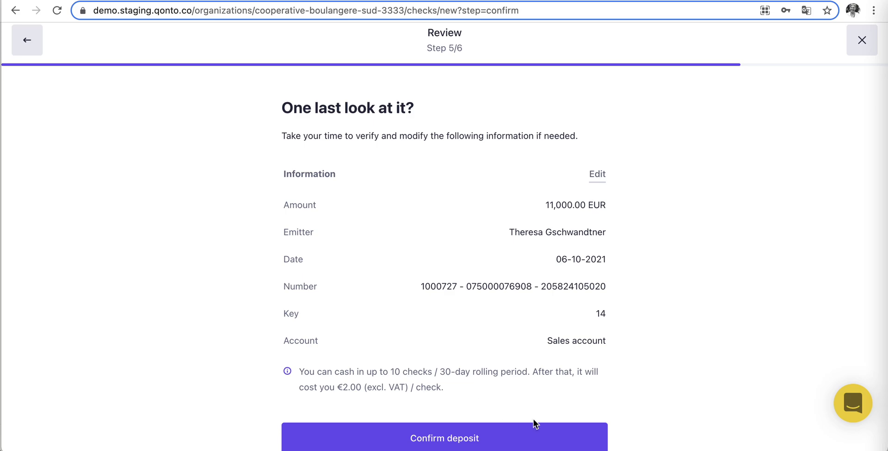
{"action": "left_click", "coordinate": [863, 40]}
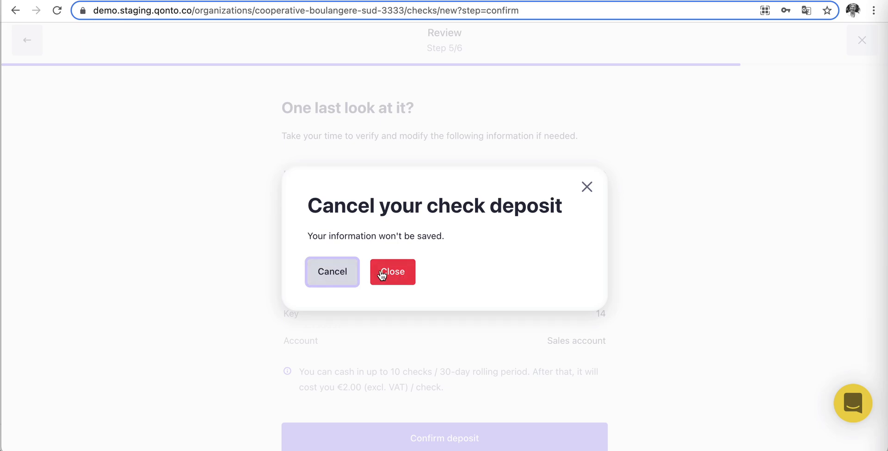
{"action": "left_click", "coordinate": [386, 273]}
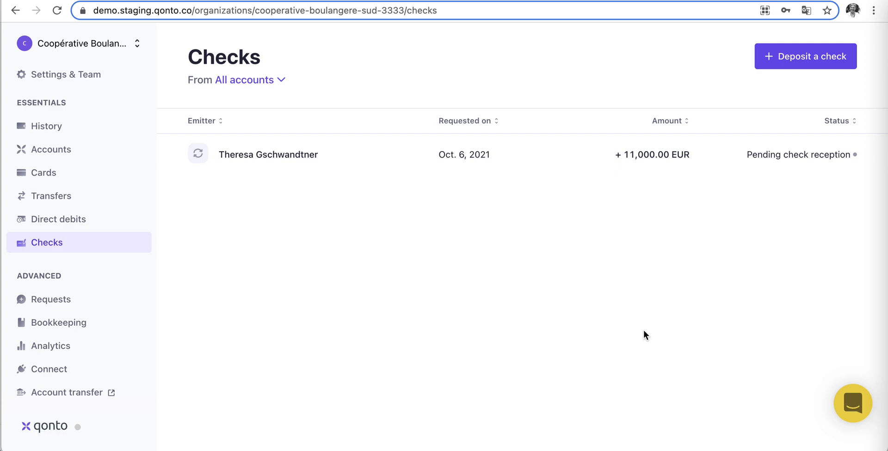
From the Cards overview, start creating a new card.
{"action": "left_click", "coordinate": [93, 182]}
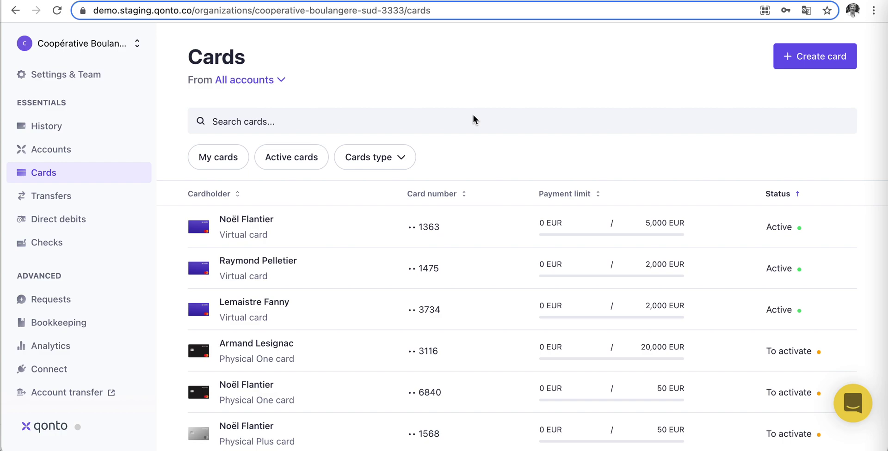
{"action": "left_click", "coordinate": [800, 60]}
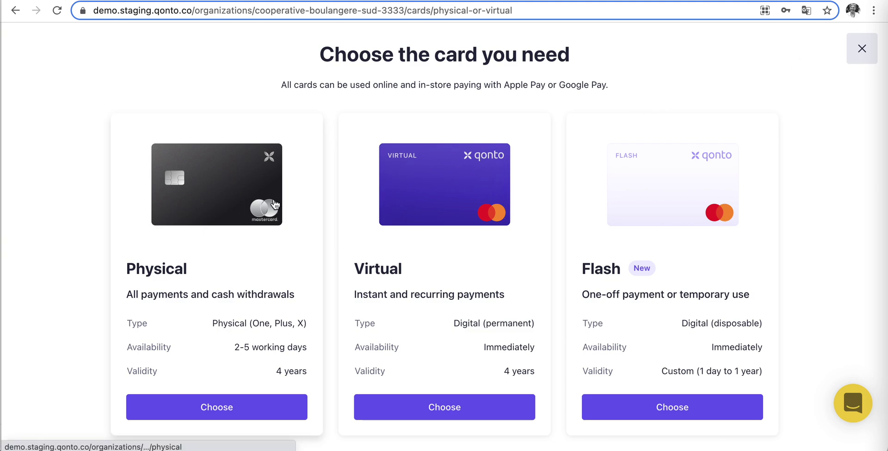
Select a physical card and pick the X metal plan at €20/month.
{"action": "left_click", "coordinate": [216, 411]}
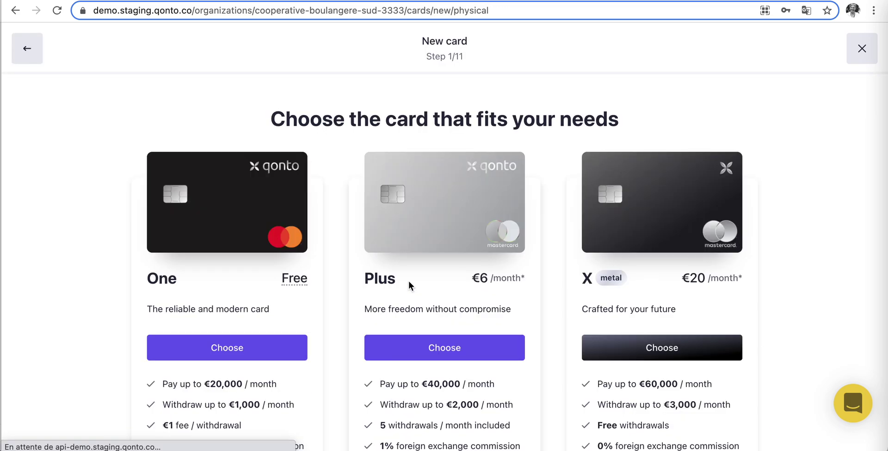
{"action": "scroll", "coordinate": [408, 286], "scroll_direction": "down", "scroll_amount": 2}
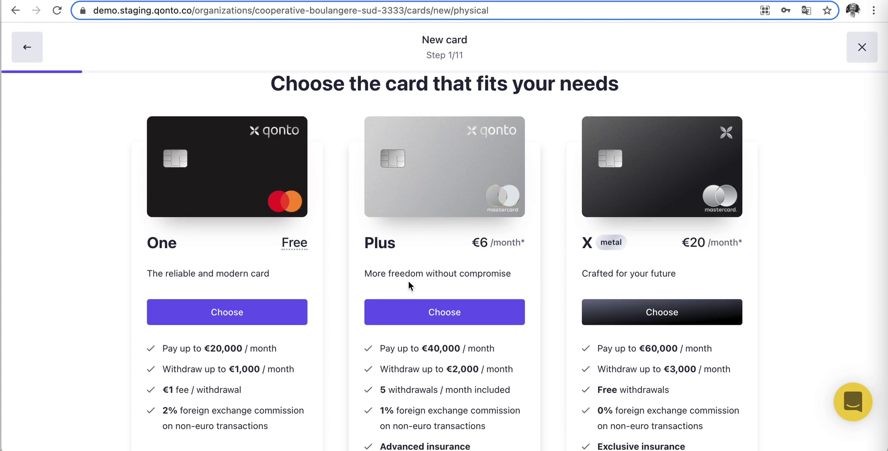
{"action": "scroll", "coordinate": [328, 343], "scroll_direction": "down", "scroll_amount": 2}
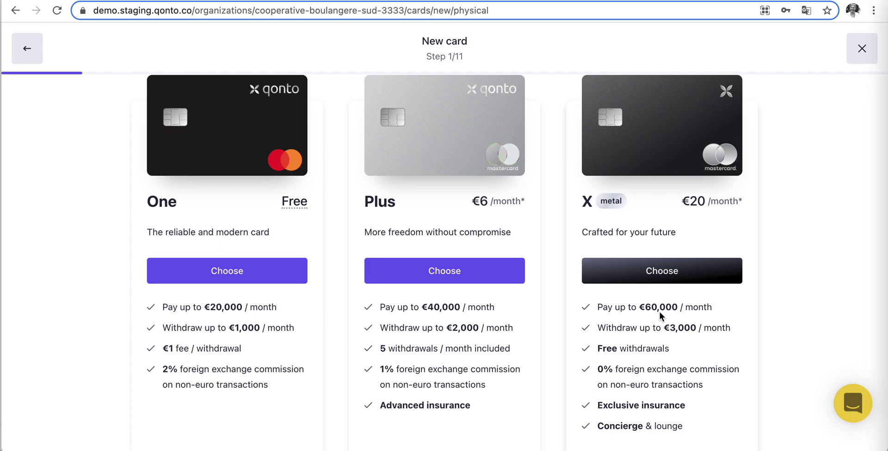
{"action": "left_click", "coordinate": [667, 273]}
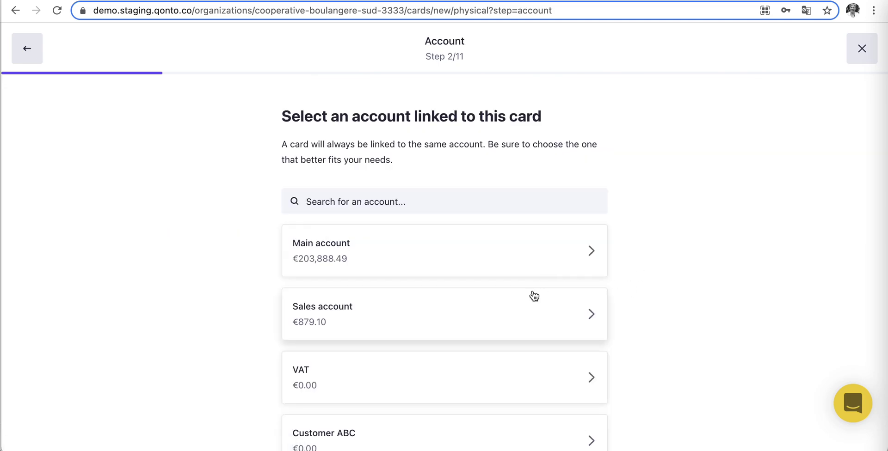
Link the card to the Main account and assign the searched team member as cardholder.
{"action": "scroll", "coordinate": [534, 297], "scroll_direction": "down", "scroll_amount": 1}
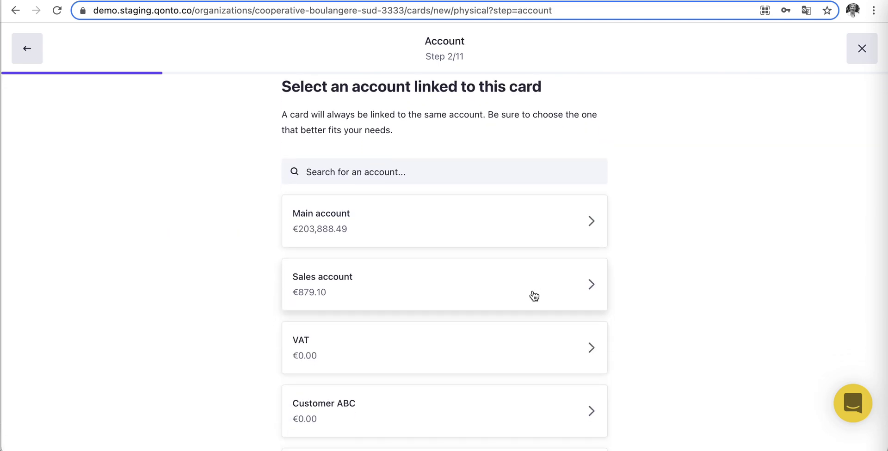
{"action": "scroll", "coordinate": [534, 296], "scroll_direction": "up", "scroll_amount": 1}
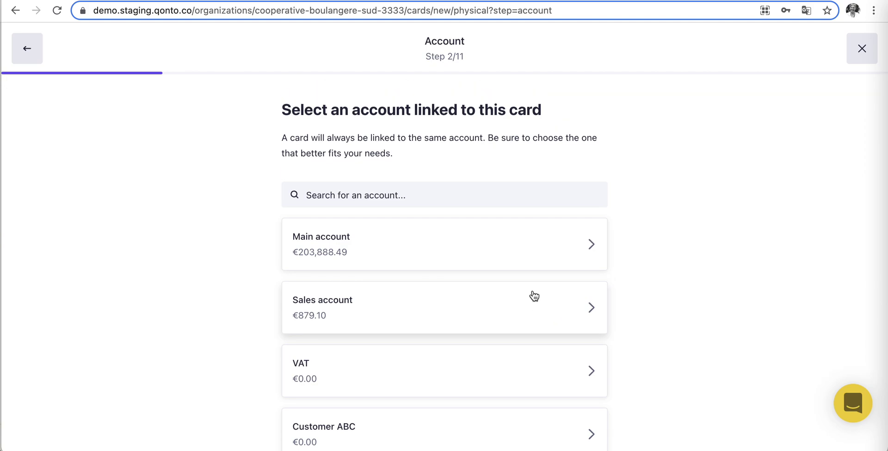
{"action": "left_click", "coordinate": [487, 259]}
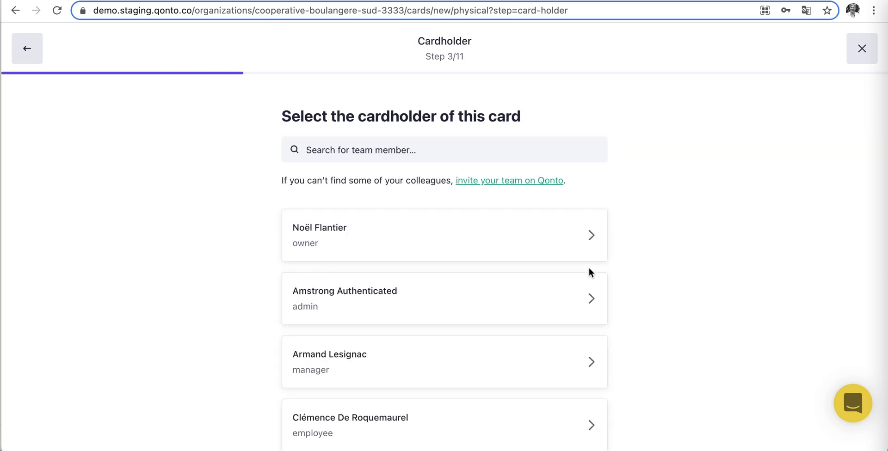
{"action": "left_click", "coordinate": [375, 151]}
{"action": "type", "text": "theresa"}
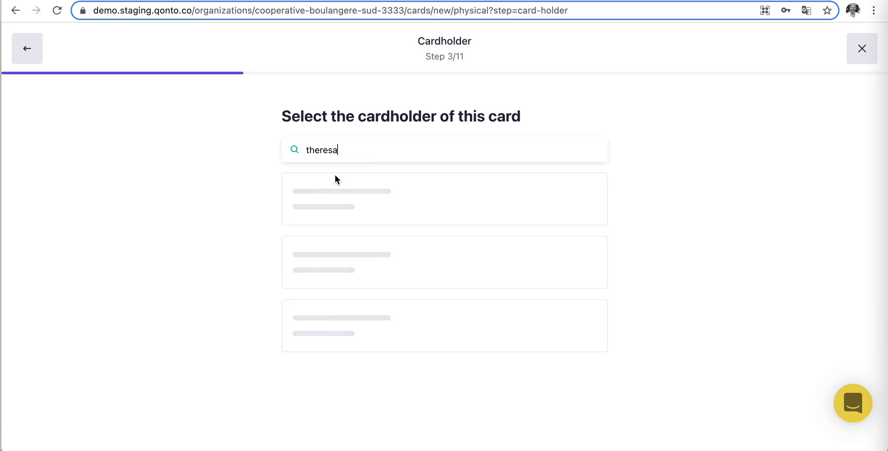
{"action": "left_click", "coordinate": [495, 228]}
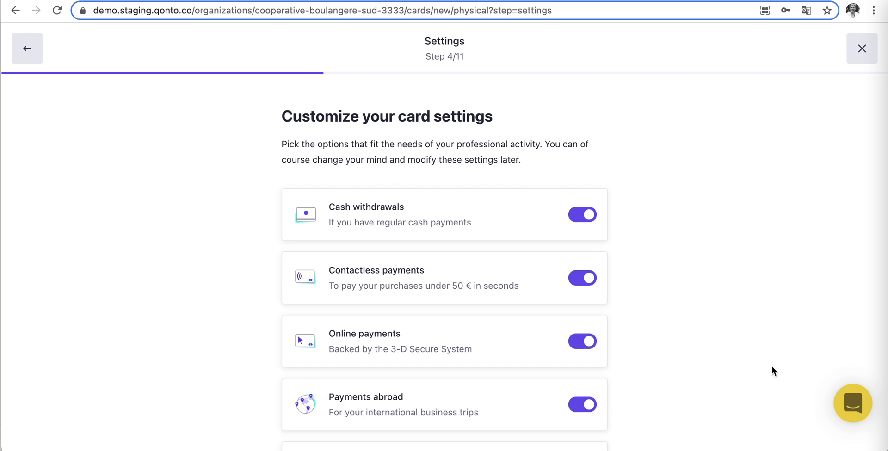
Disable cash withdrawals and limit card use to Monday through Friday.
{"action": "scroll", "coordinate": [772, 368], "scroll_direction": "down", "scroll_amount": 2}
{"action": "scroll", "coordinate": [772, 365], "scroll_direction": "up", "scroll_amount": 1}
{"action": "left_click", "coordinate": [581, 189]}
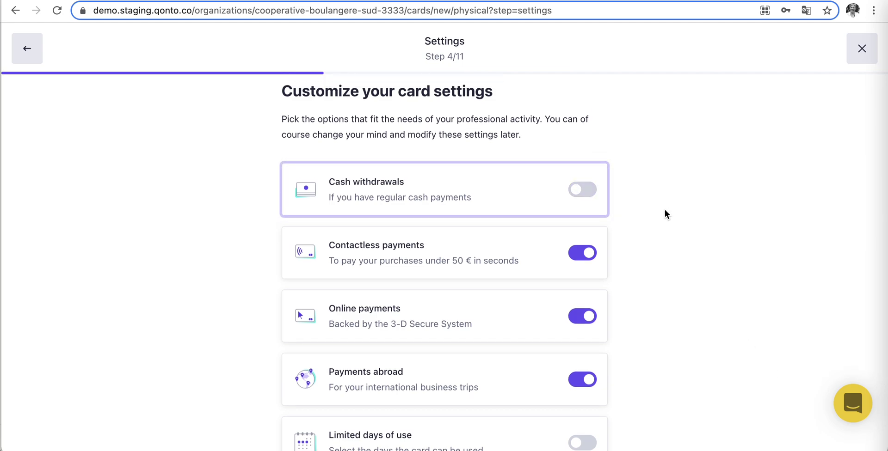
{"action": "scroll", "coordinate": [665, 210], "scroll_direction": "down", "scroll_amount": 3}
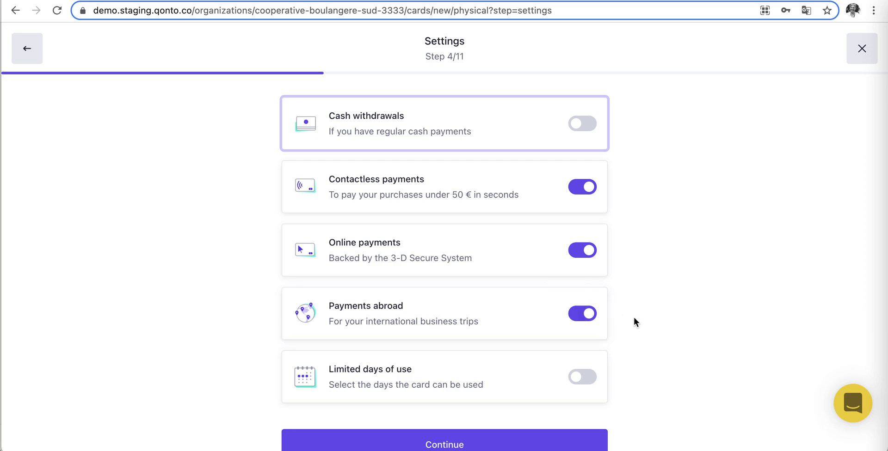
{"action": "scroll", "coordinate": [637, 322], "scroll_direction": "down", "scroll_amount": 2}
{"action": "left_click", "coordinate": [585, 340]}
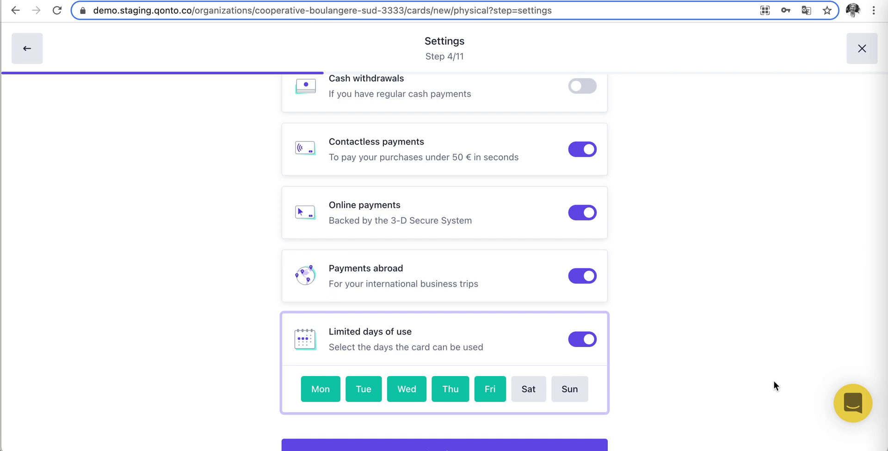
{"action": "scroll", "coordinate": [773, 381], "scroll_direction": "down", "scroll_amount": 2}
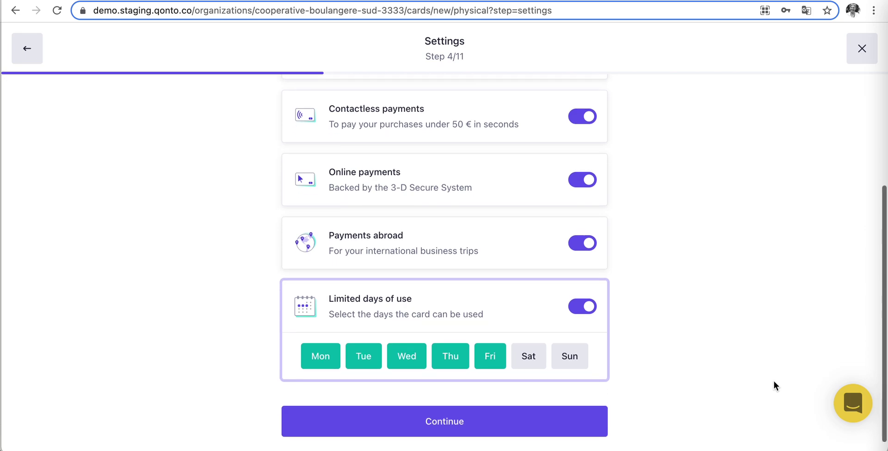
{"action": "scroll", "coordinate": [774, 382], "scroll_direction": "down", "scroll_amount": 1}
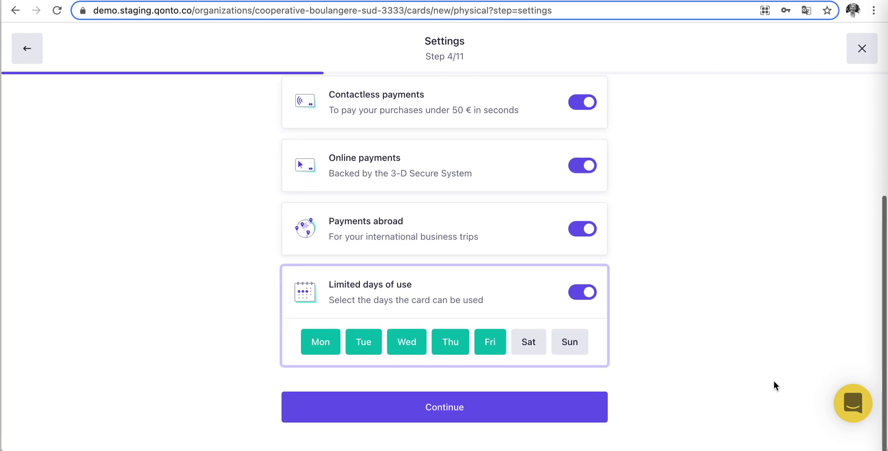
{"action": "left_click", "coordinate": [492, 417]}
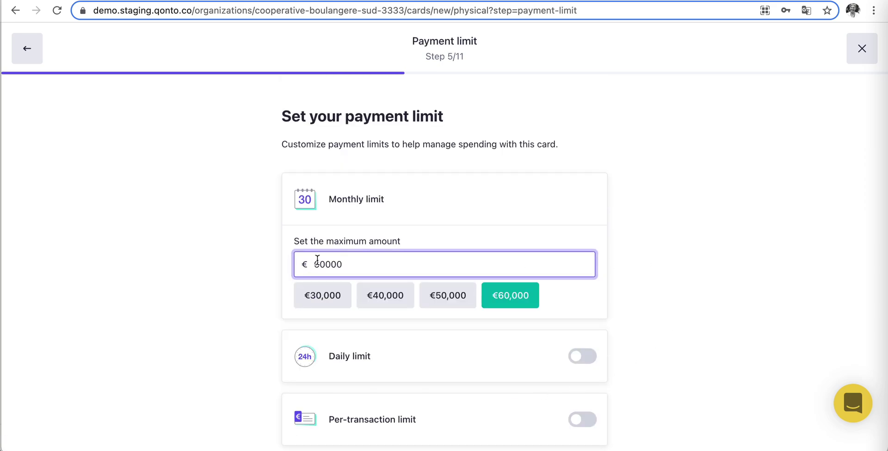
Set the card's monthly payment limit to €5000 and continue.
{"action": "double_click", "coordinate": [332, 265]}
{"action": "type", "text": "5000"}
{"action": "left_click", "coordinate": [692, 198]}
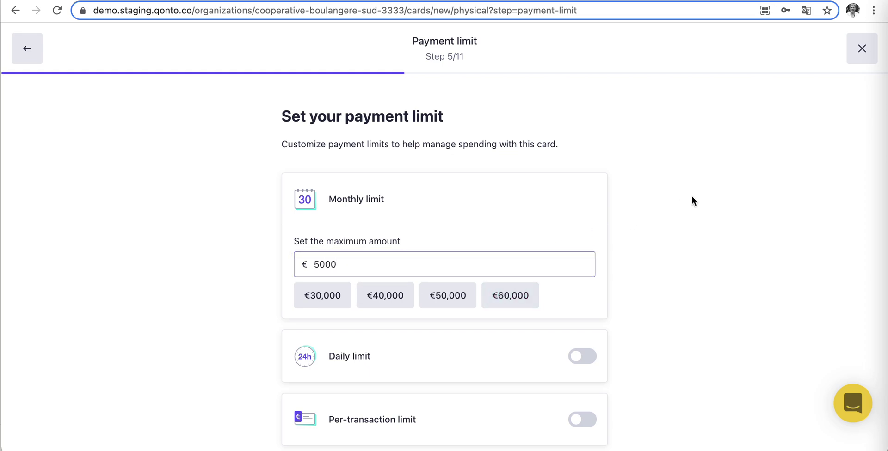
{"action": "scroll", "coordinate": [692, 201], "scroll_direction": "down", "scroll_amount": 2}
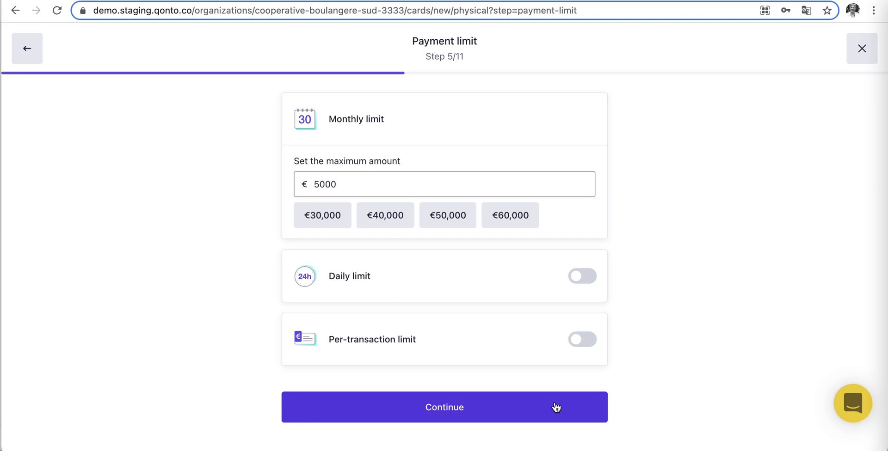
{"action": "left_click", "coordinate": [557, 408]}
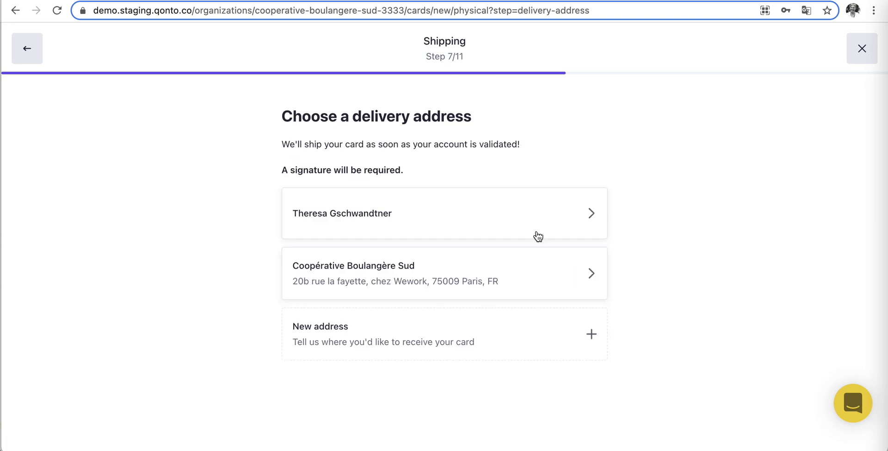
Ship the X card to the company address, review the order, and return to Cards.
{"action": "left_click", "coordinate": [504, 267]}
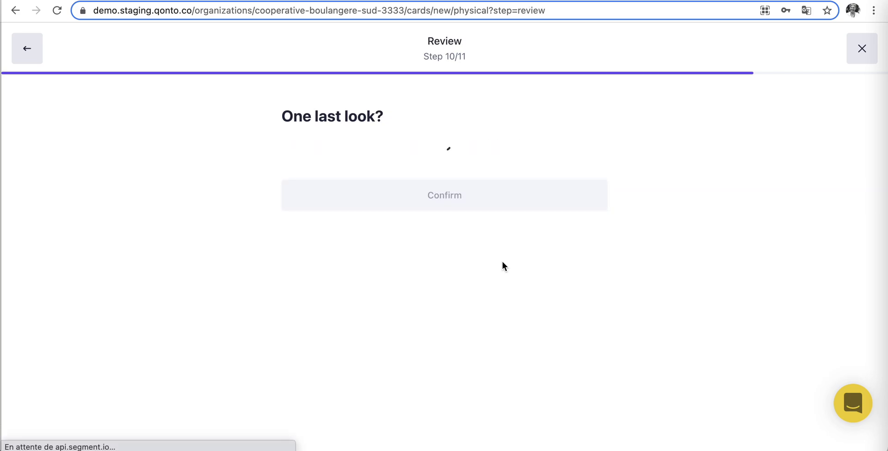
{"action": "scroll", "coordinate": [605, 225], "scroll_direction": "down", "scroll_amount": 3}
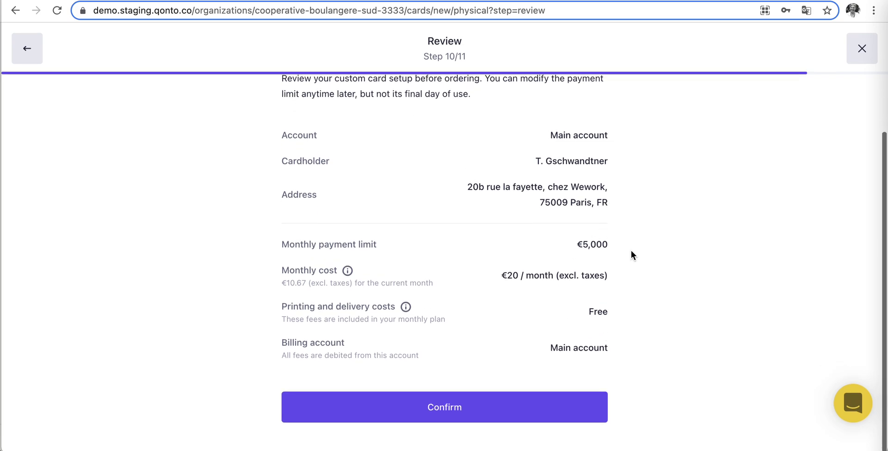
{"action": "scroll", "coordinate": [607, 301], "scroll_direction": "up", "scroll_amount": 2}
{"action": "left_click", "coordinate": [863, 50]}
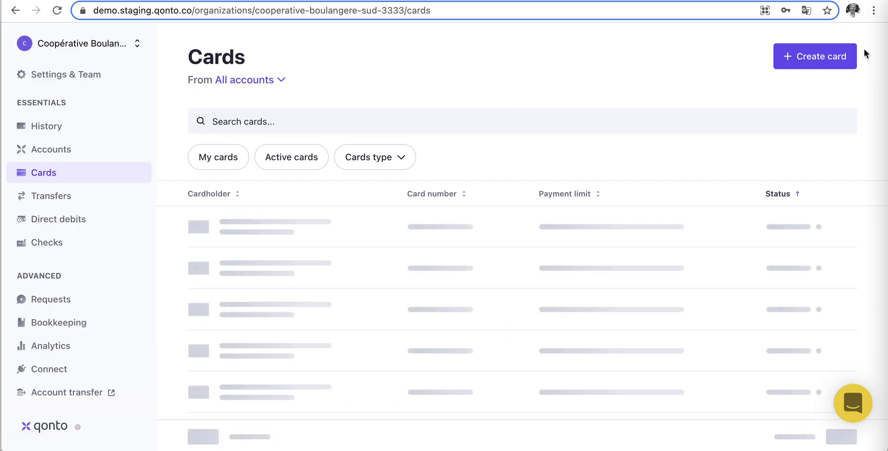